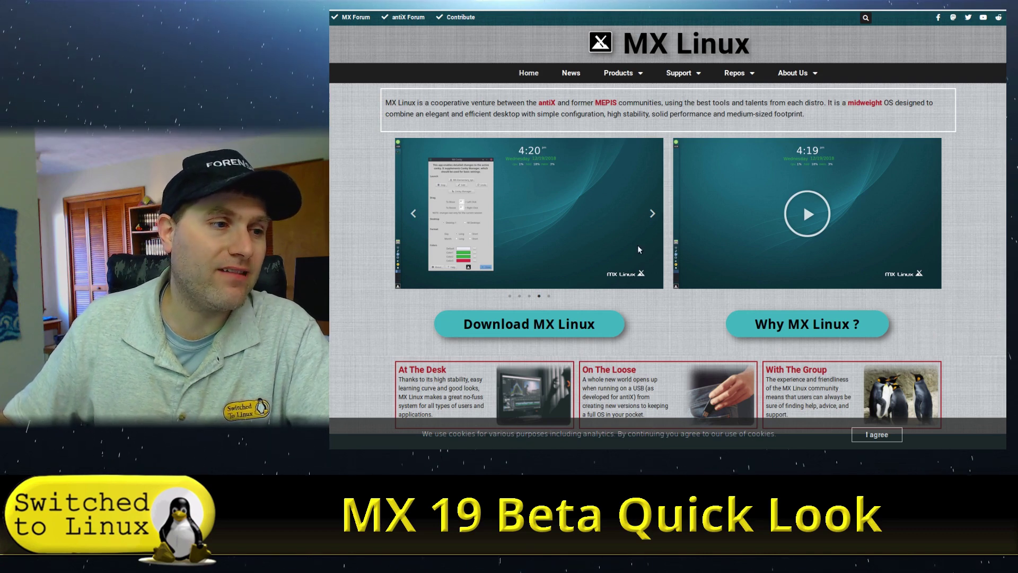
# - Open the MX Linux download page, scroll to Notes and open the list of download mirrors
pyautogui.scroll(-3, 638, 249)
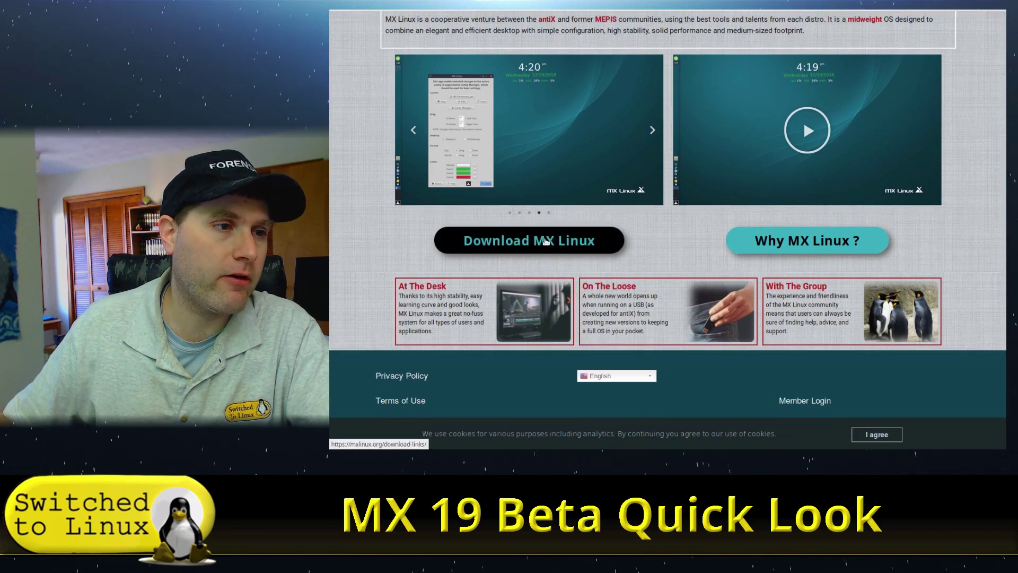
pyautogui.click(546, 241)
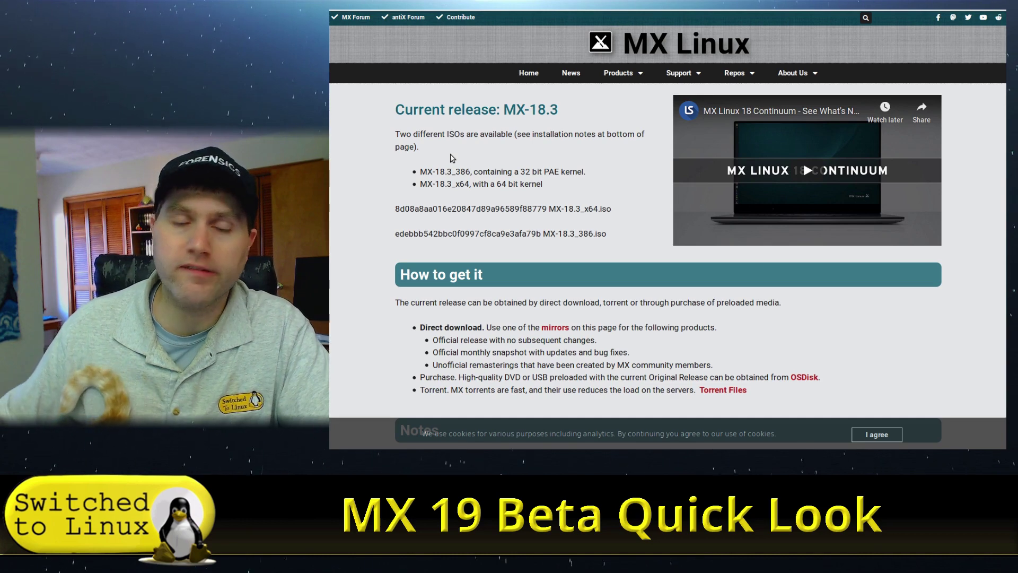
pyautogui.scroll(-3, 436, 295)
pyautogui.scroll(2, 600, 293)
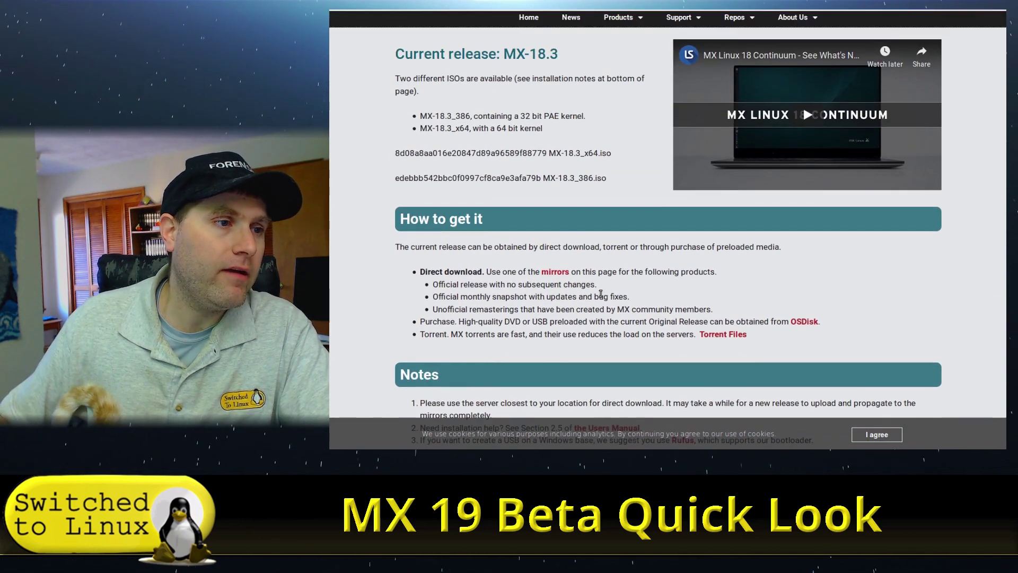
pyautogui.click(555, 272)
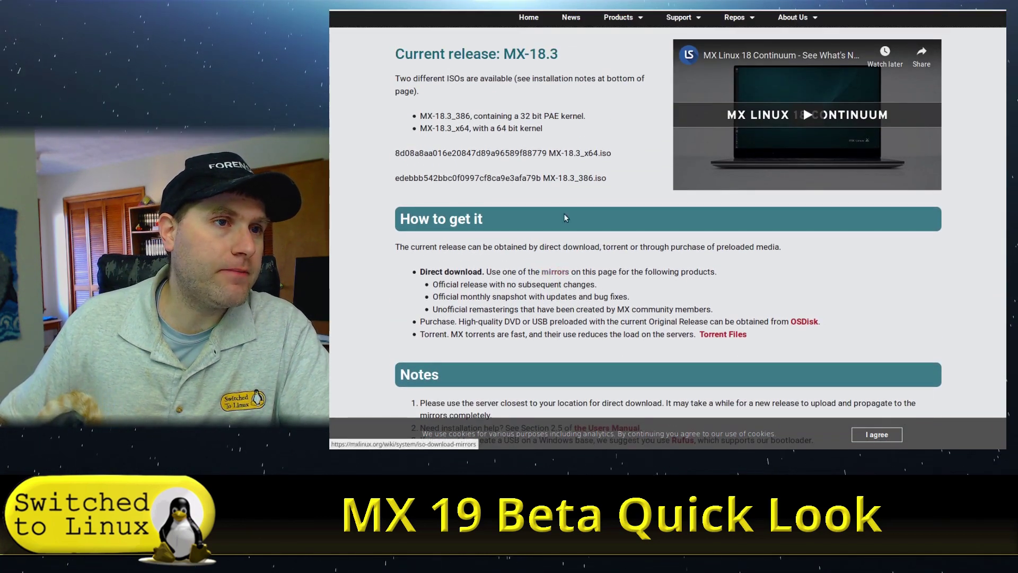
pyautogui.scroll(2, 565, 217)
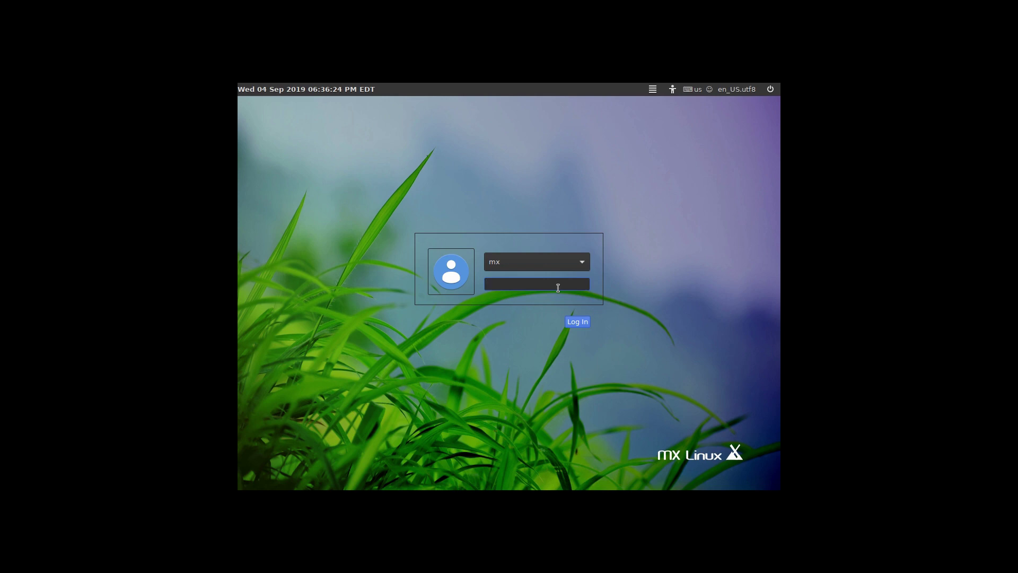
# - Enter the user's password at the login screen to log in
pyautogui.write('de')
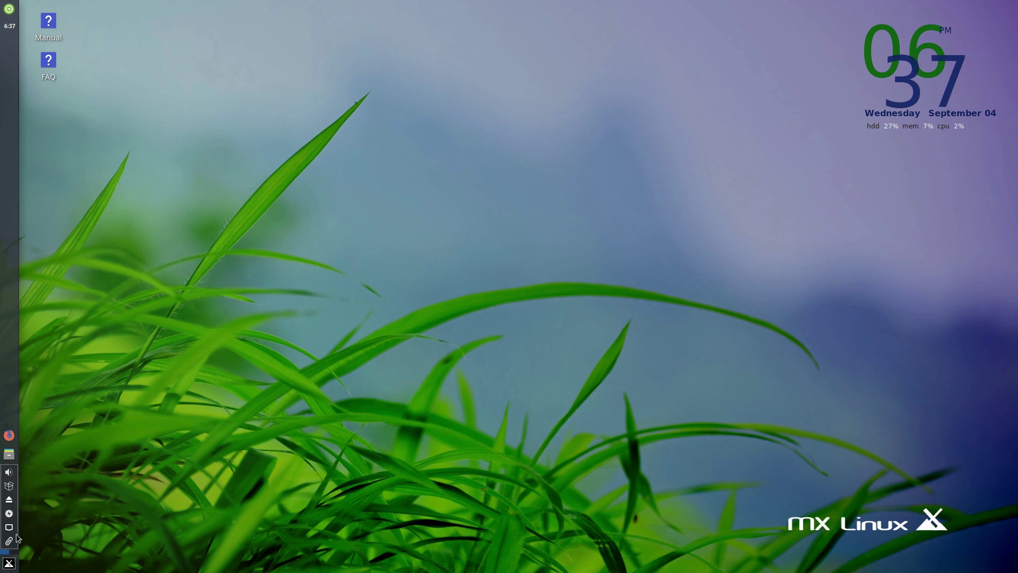
pyautogui.click(8, 564)
pyautogui.write('t')
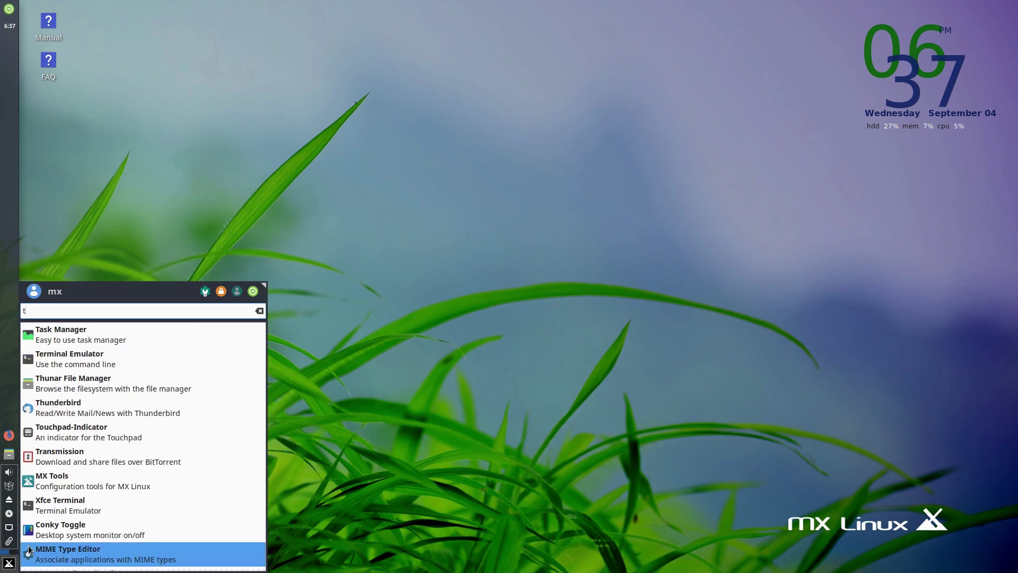
pyautogui.press('BackSpace')
pyautogui.write('htop')
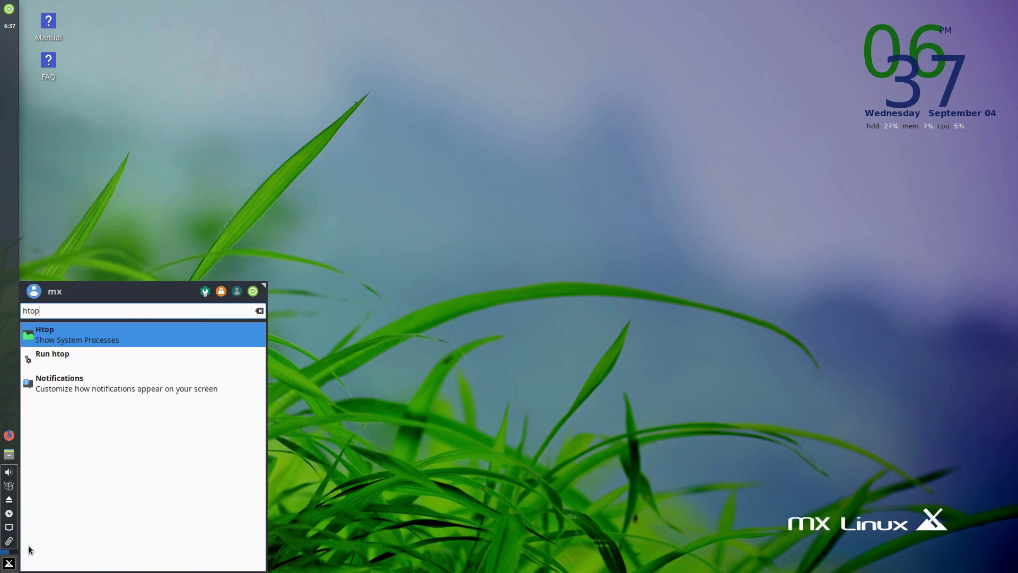
pyautogui.press('Return')
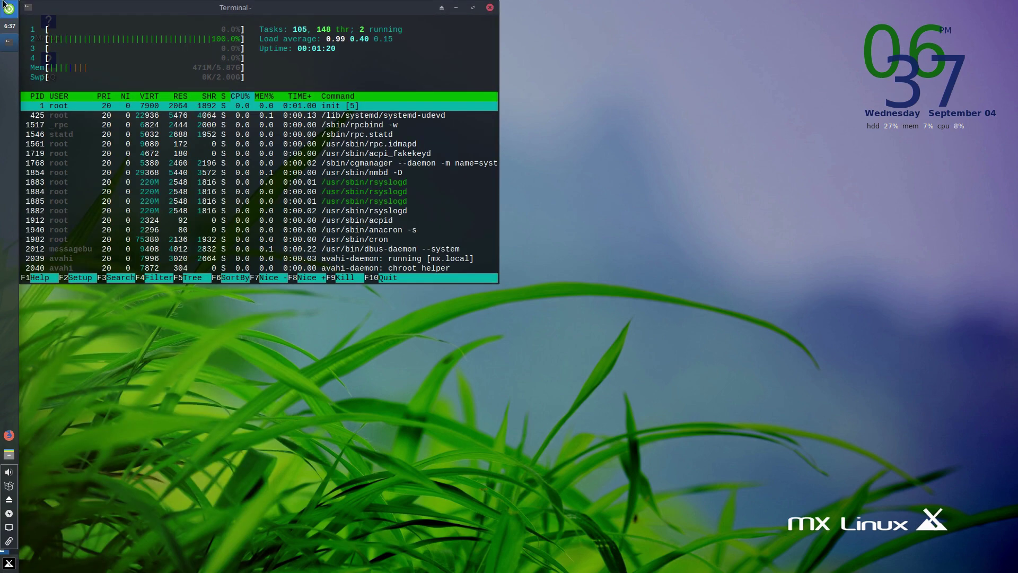
pyautogui.moveTo(192, 7); pyautogui.dragTo(447, 96)
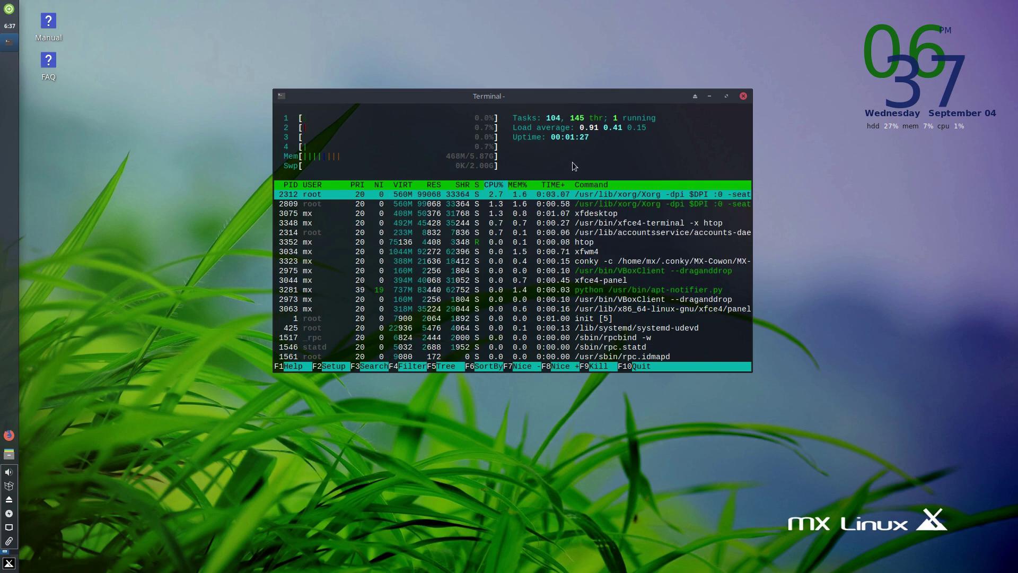
pyautogui.press('F10')
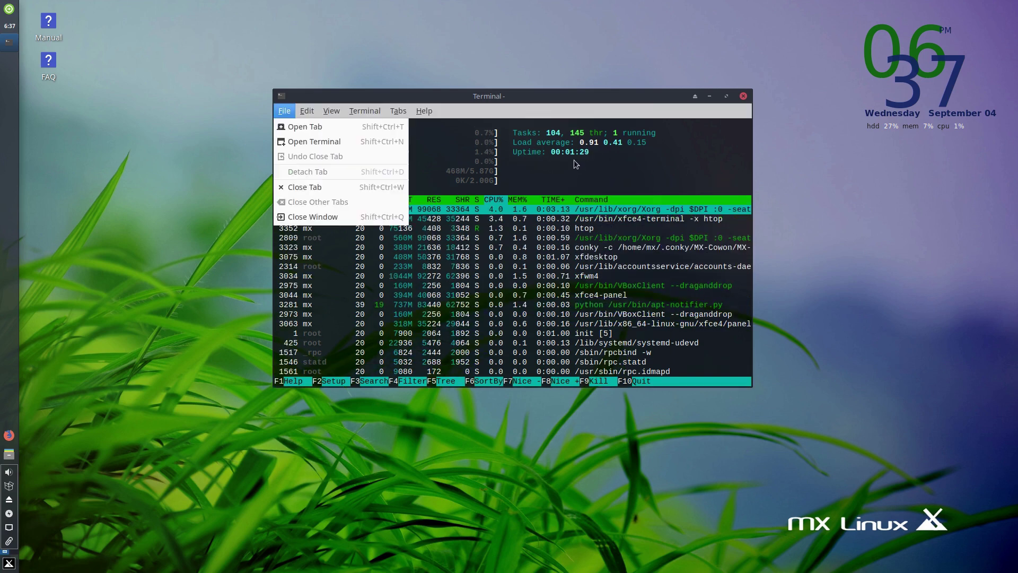
pyautogui.click(479, 111)
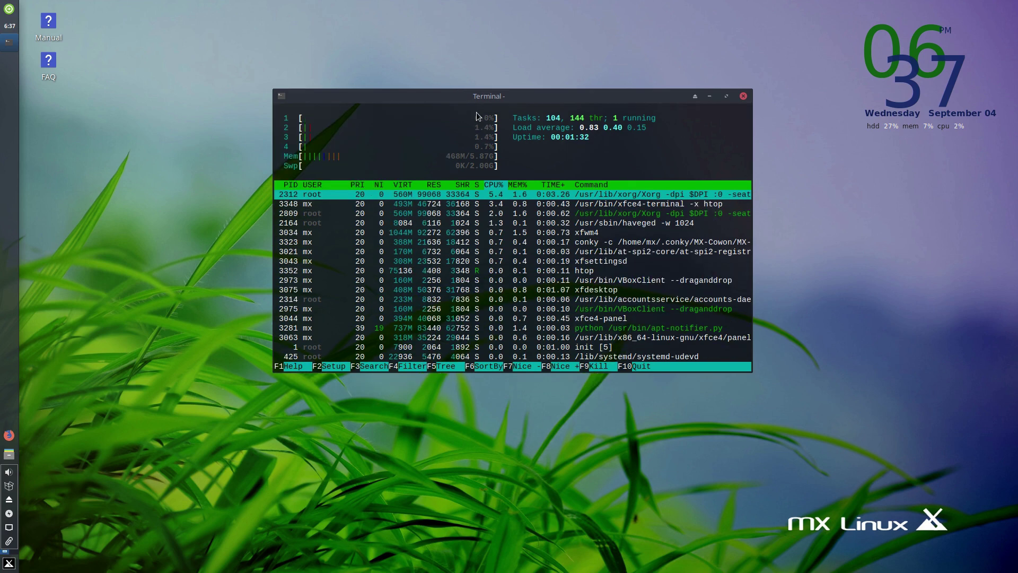
pyautogui.click(743, 95)
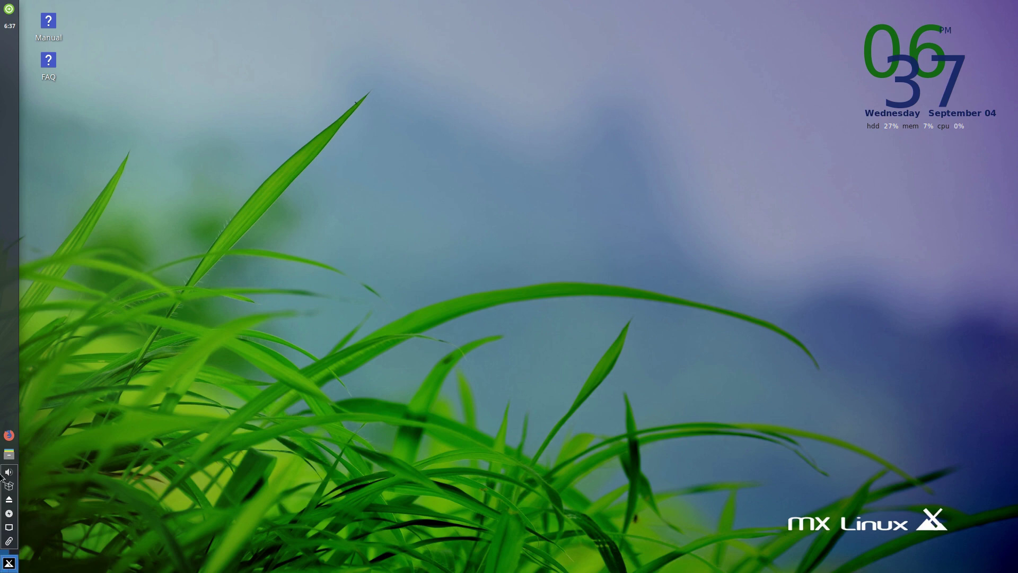
# - Cancel the Log Out dialog and open the Whisker menu on its Favorites
pyautogui.click(9, 14)
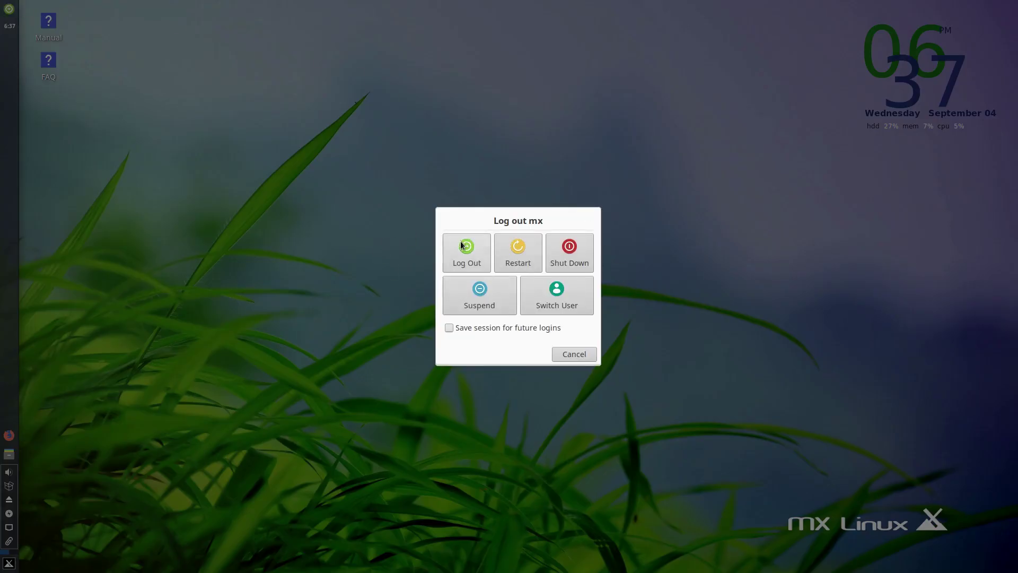
pyautogui.click(574, 353)
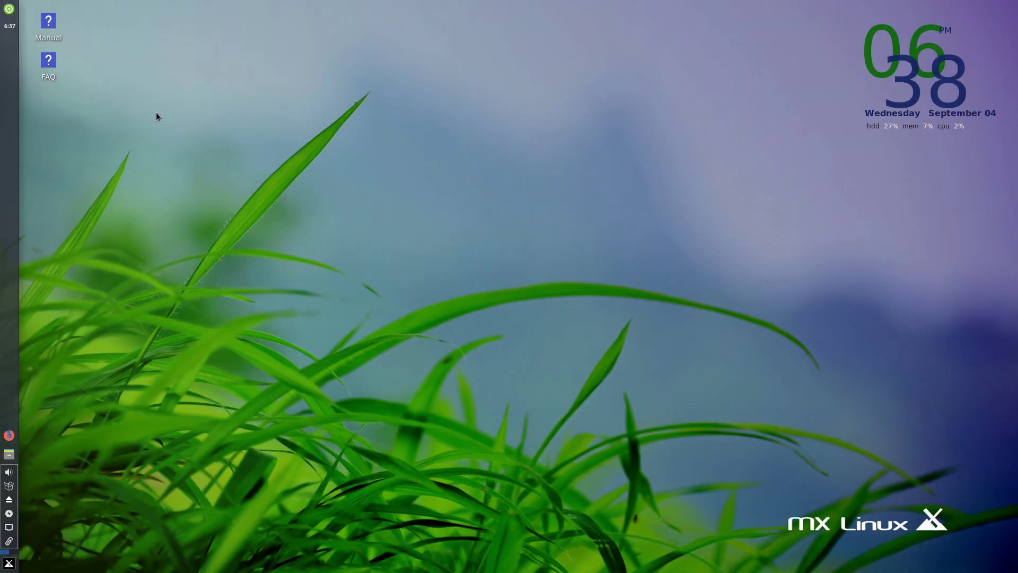
pyautogui.click(13, 564)
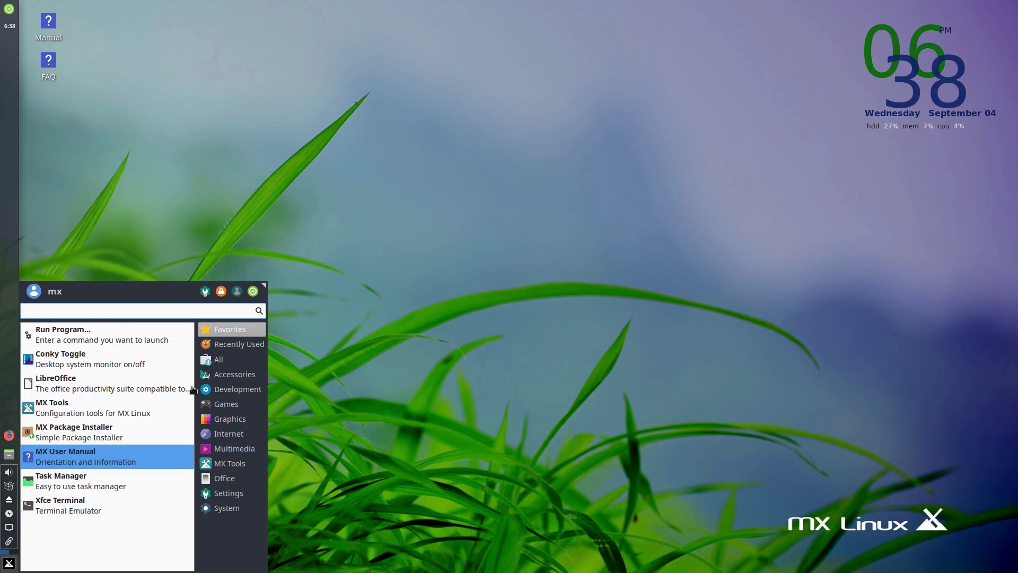
# - Reopen the Whisker menu and browse the Accessories programs
pyautogui.click(440, 422)
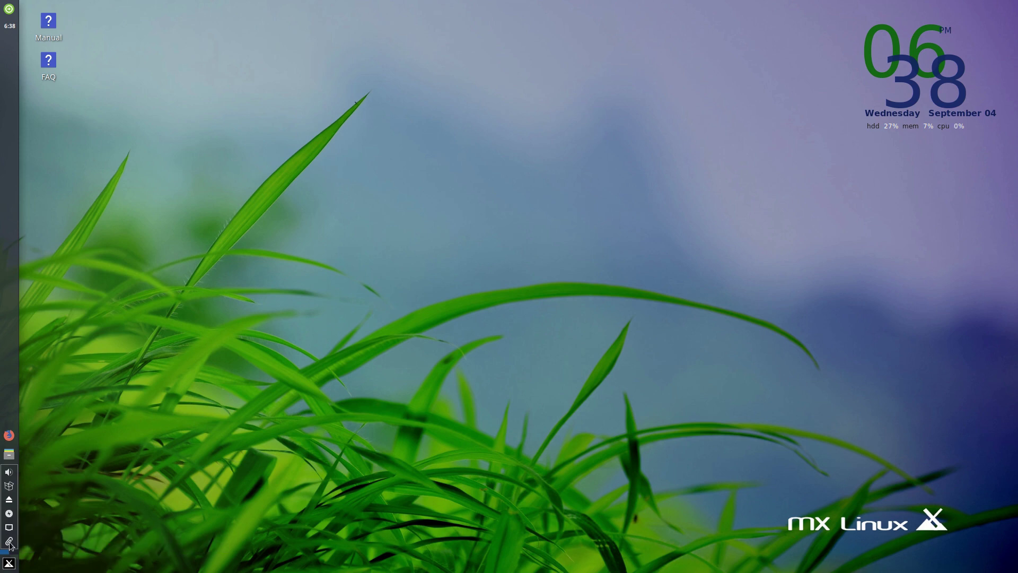
pyautogui.click(8, 454)
pyautogui.click(2, 567)
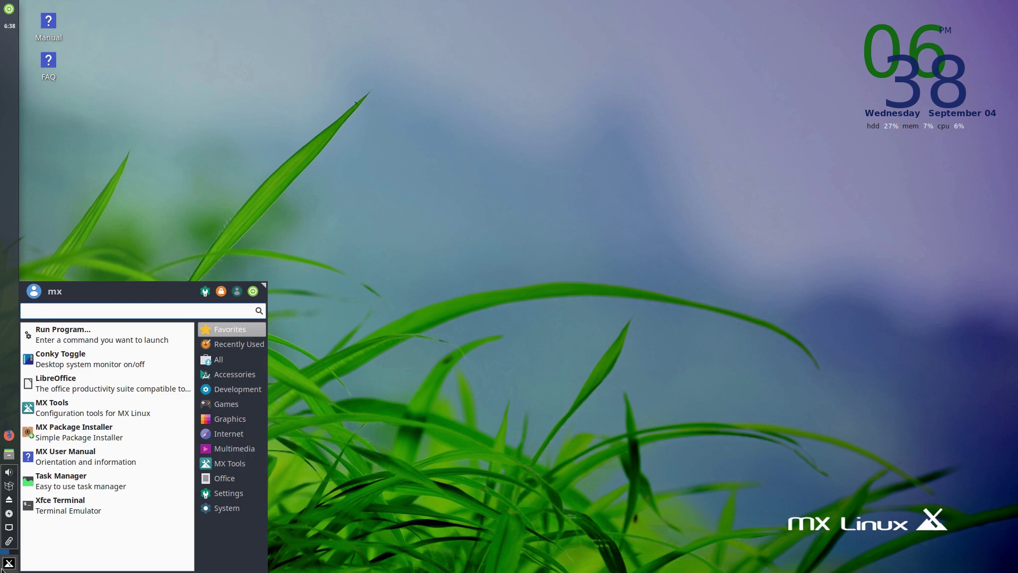
pyautogui.click(233, 375)
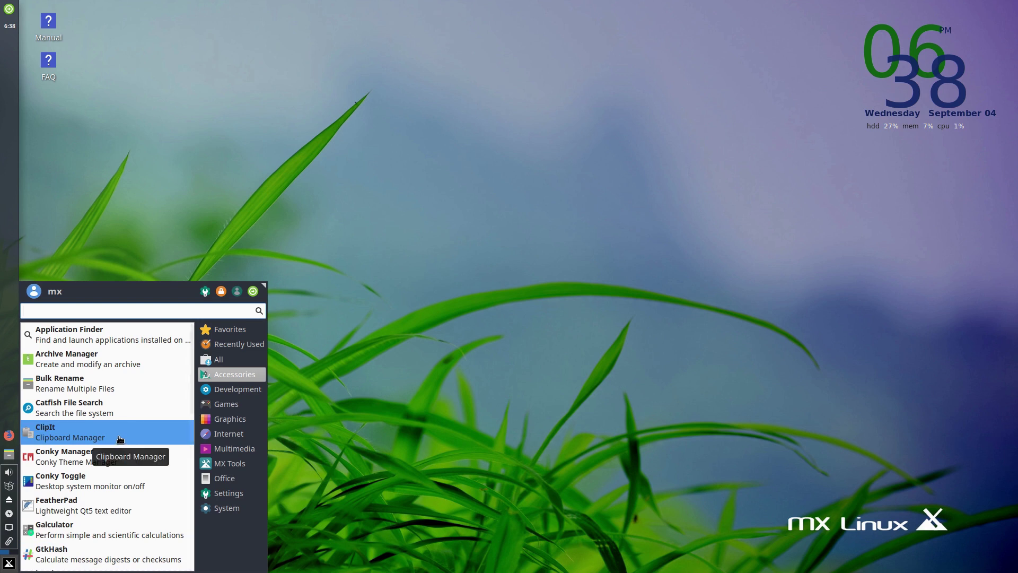
pyautogui.scroll(-1, 60, 479)
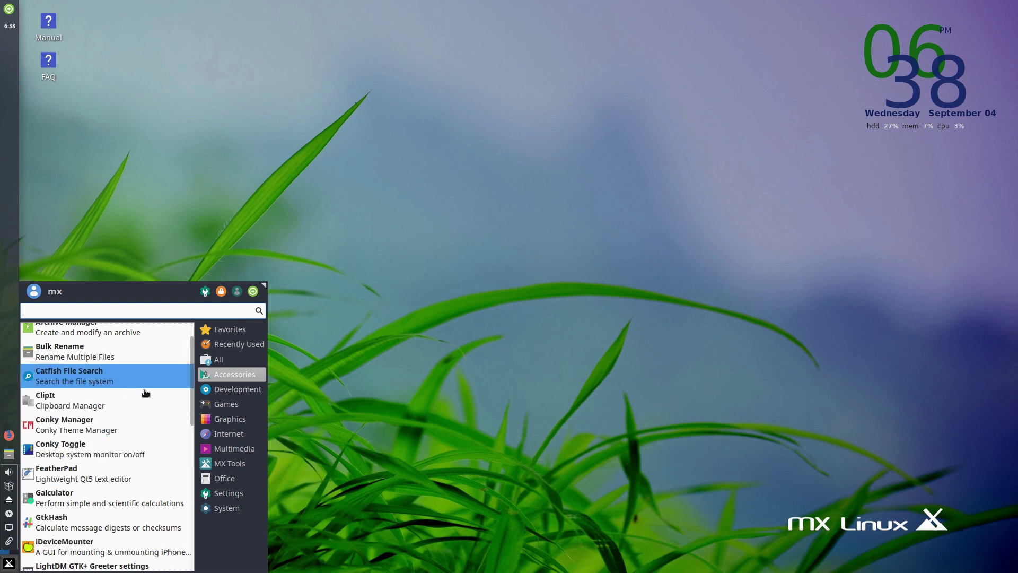
pyautogui.moveTo(188, 411)
pyautogui.mouseDown()
pyautogui.moveTo(177, 495)
pyautogui.moveTo(194, 568)
pyautogui.moveTo(188, 392)
pyautogui.mouseUp()
# - Browse the Development, Games and Graphics categories, ending on the Internet programs
pyautogui.click(230, 389)
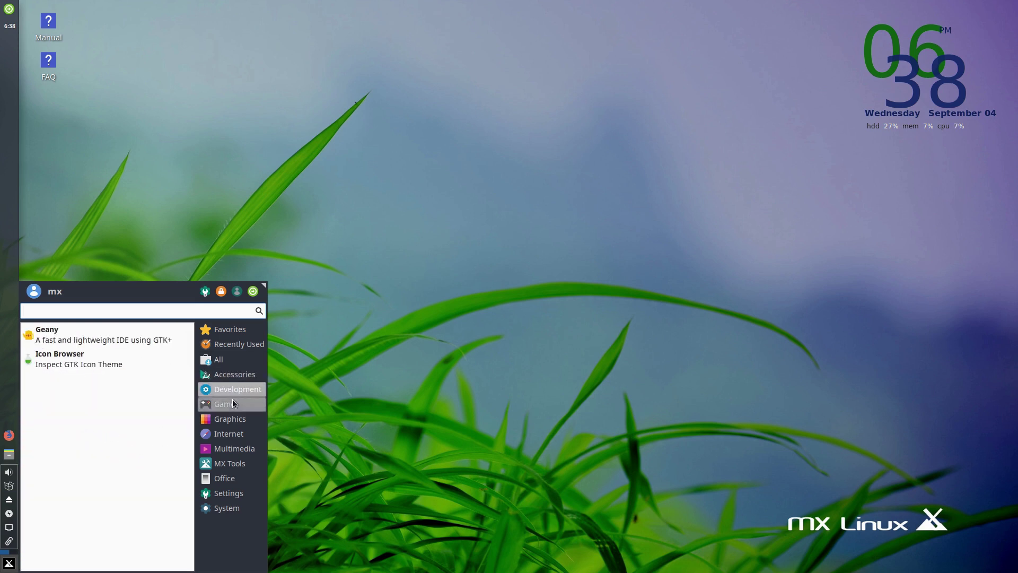
pyautogui.click(228, 404)
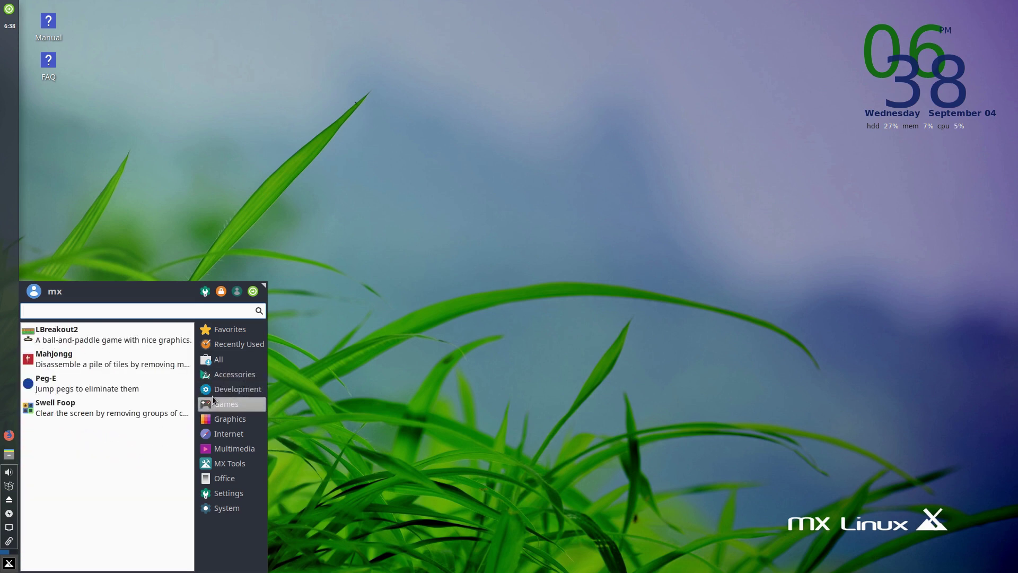
pyautogui.click(215, 391)
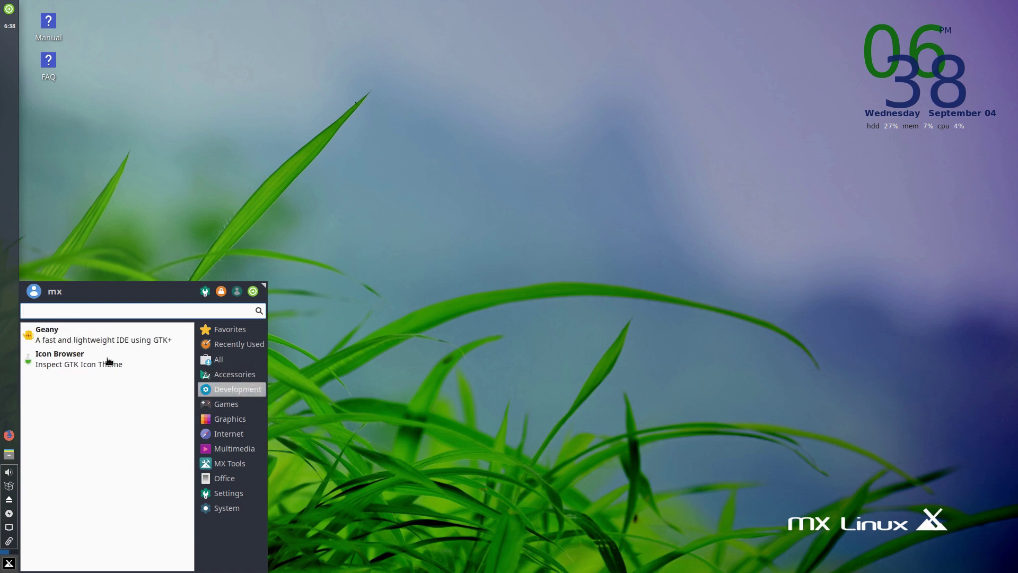
pyautogui.click(215, 406)
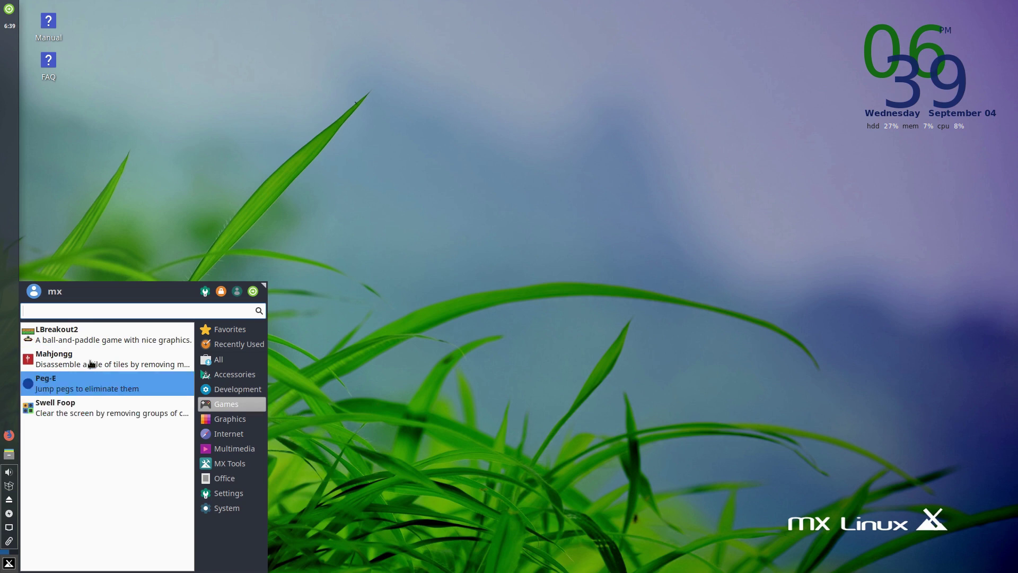
pyautogui.click(210, 421)
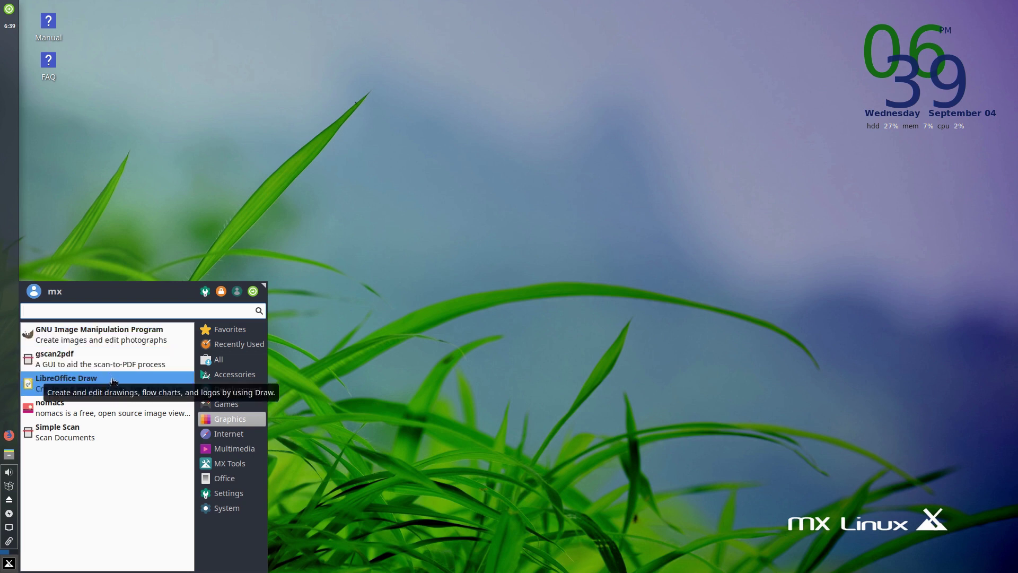
pyautogui.click(237, 435)
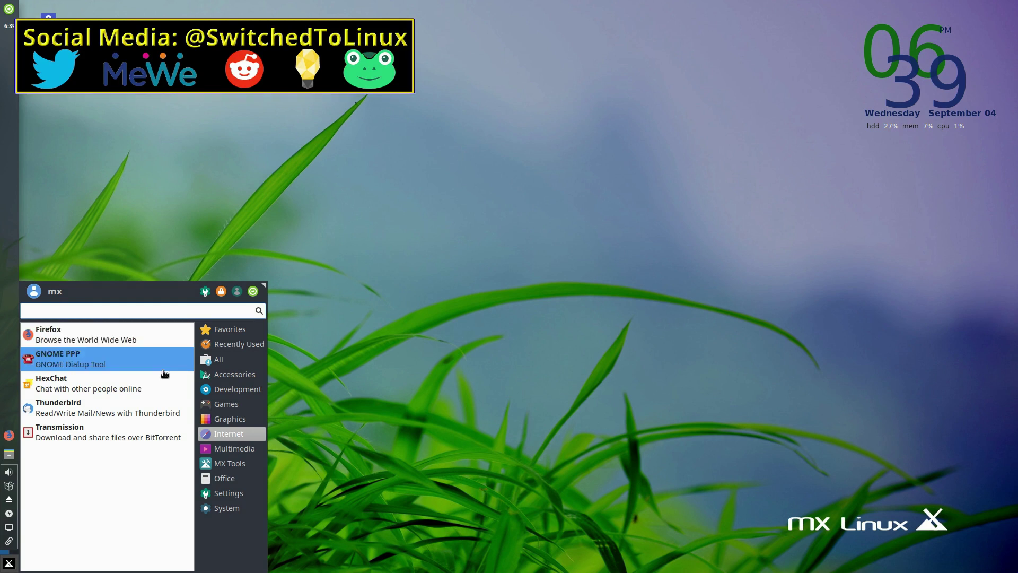
# - View the Multimedia programs, then the MX Tools utilities list
pyautogui.click(238, 447)
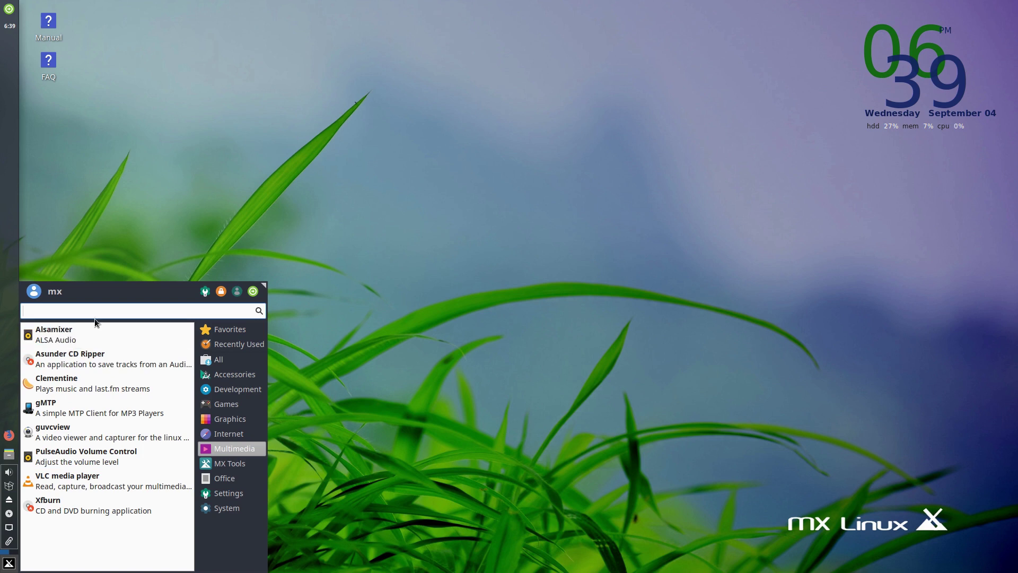
pyautogui.click(224, 462)
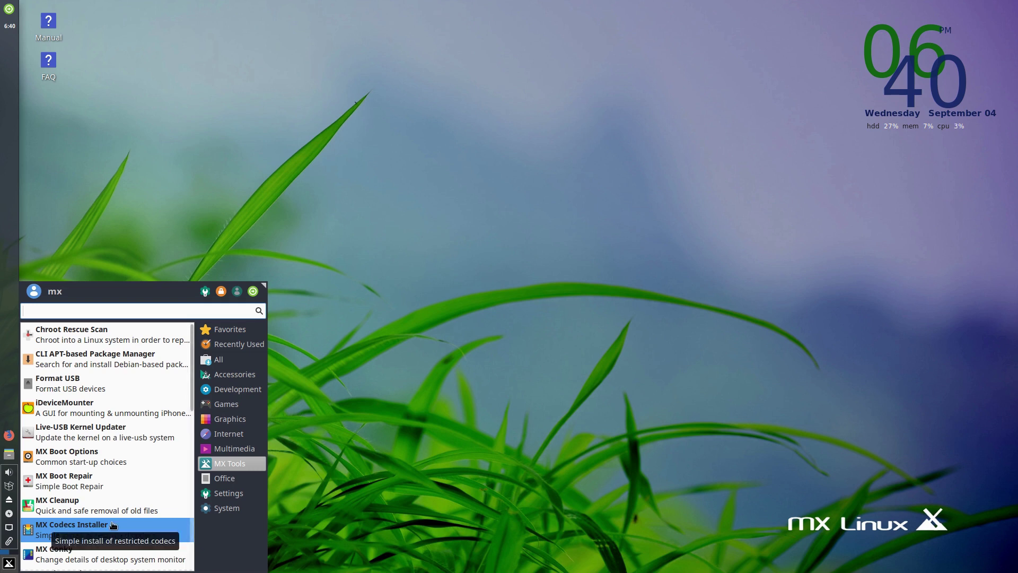
# - Launch MX Codecs Installer and authenticate with the root password
pyautogui.click(112, 525)
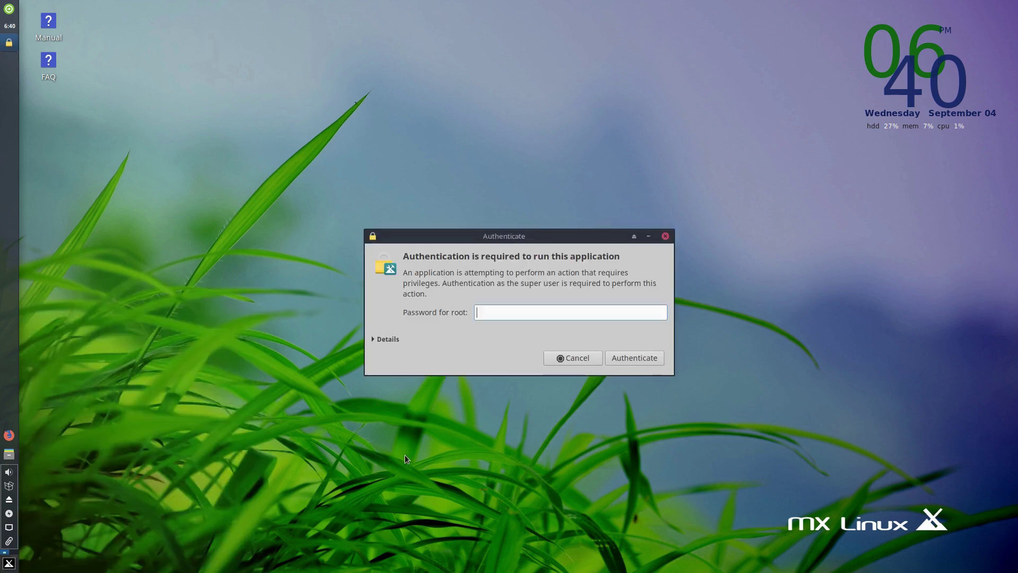
pyautogui.write('root')
pyautogui.press('Return')
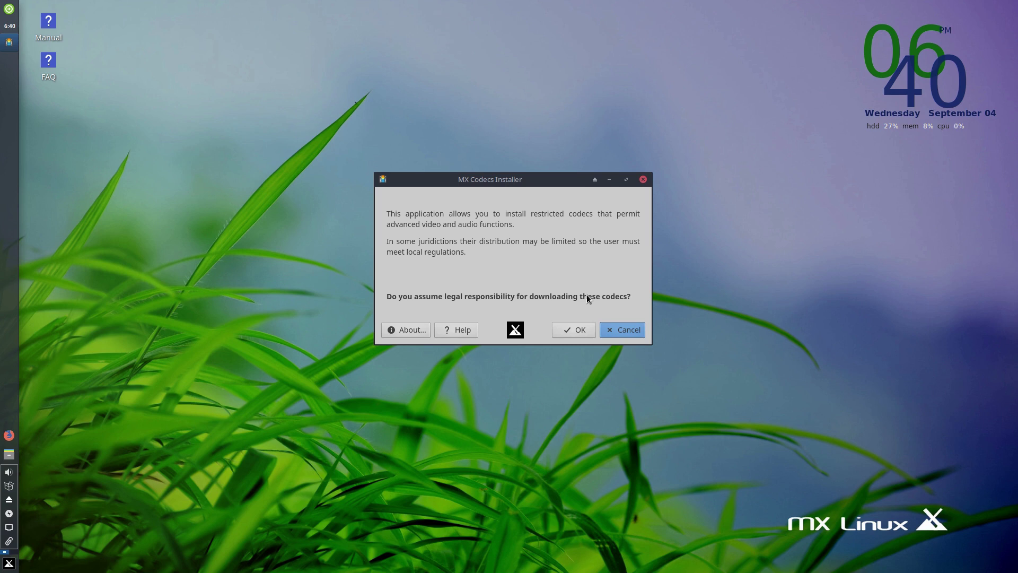
# - Cancel the Codecs Installer, reopen the menu and view the Office and Settings categories
pyautogui.click(624, 329)
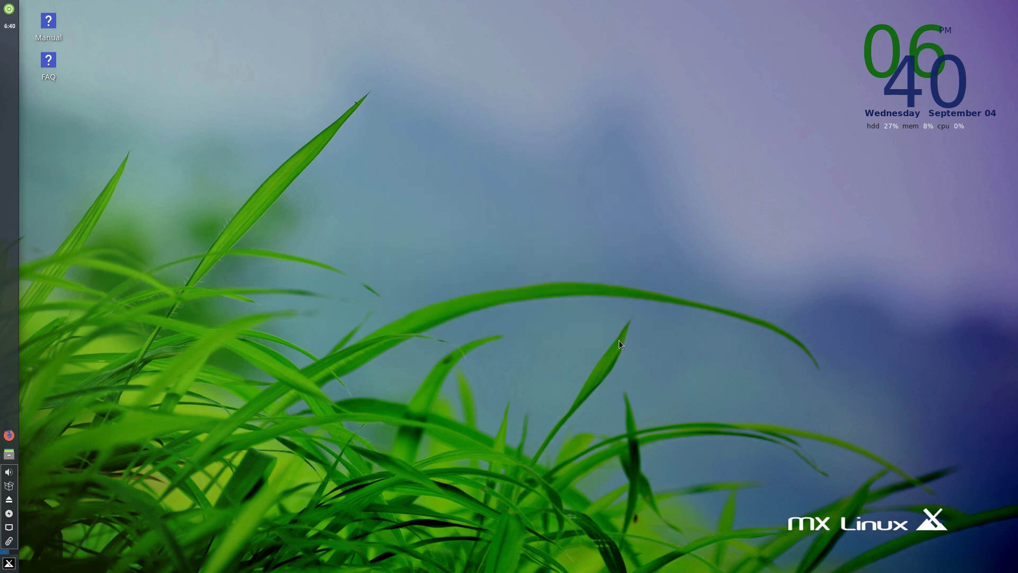
pyautogui.click(11, 564)
pyautogui.click(235, 478)
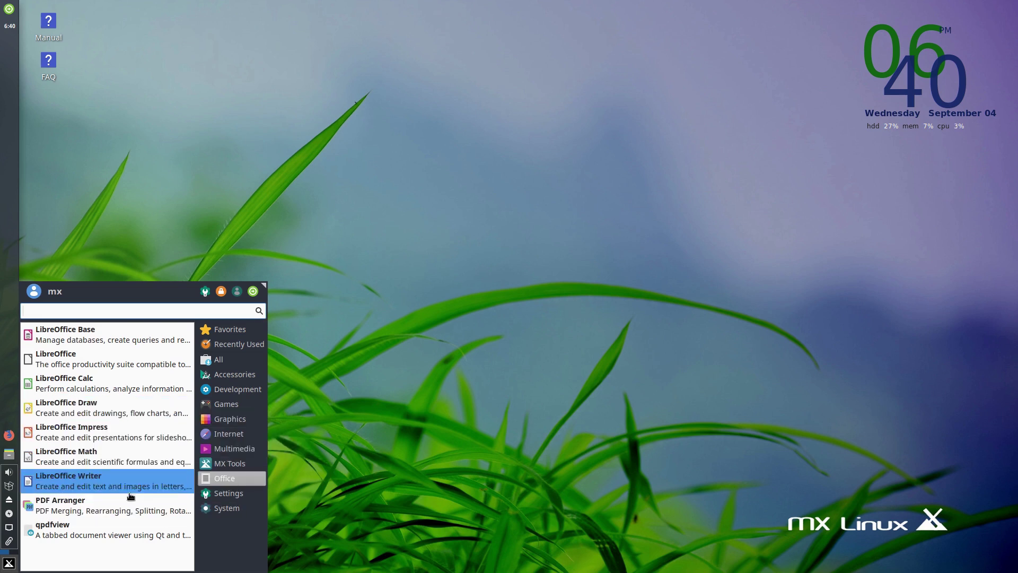
pyautogui.click(224, 489)
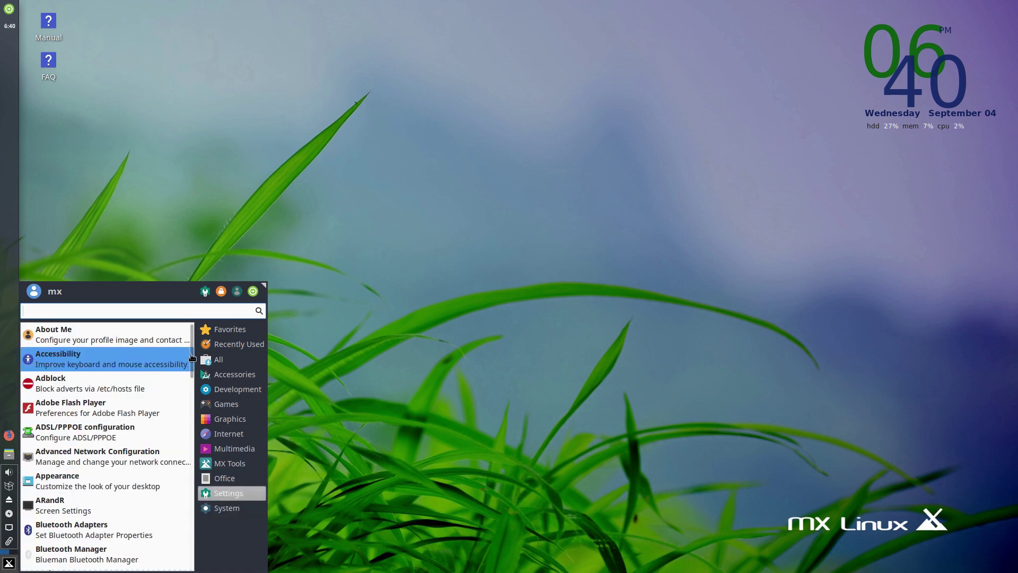
# - Scroll through Settings and System applications, then launch the Settings Manager
pyautogui.moveTo(190, 369); pyautogui.dragTo(208, 313)
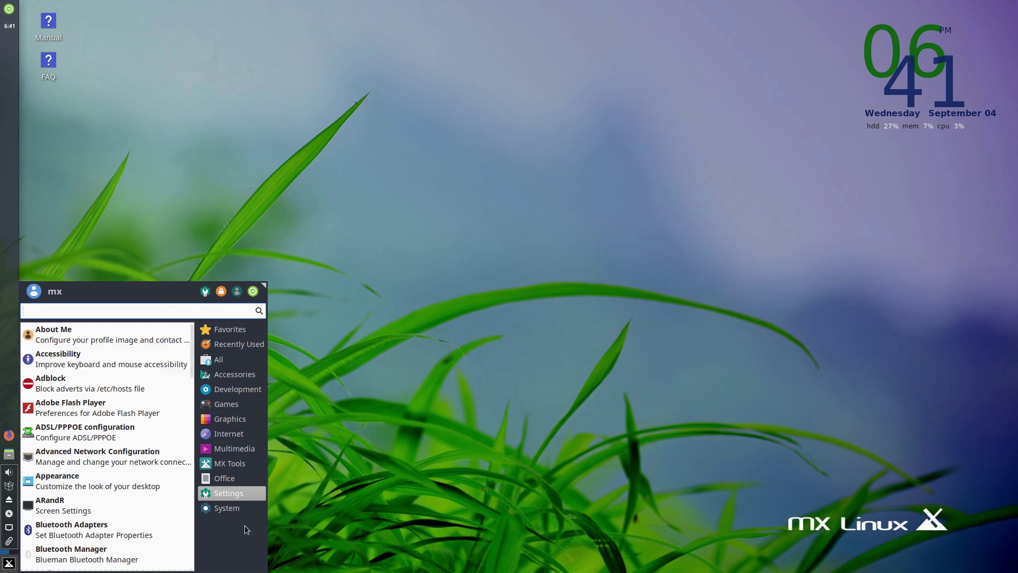
pyautogui.click(220, 509)
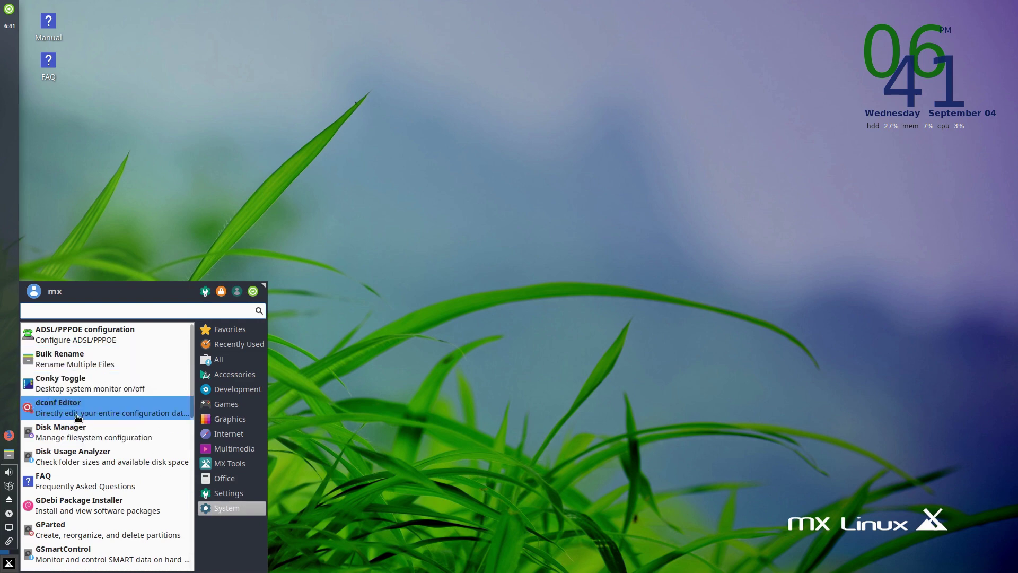
pyautogui.scroll(-8, 192, 371)
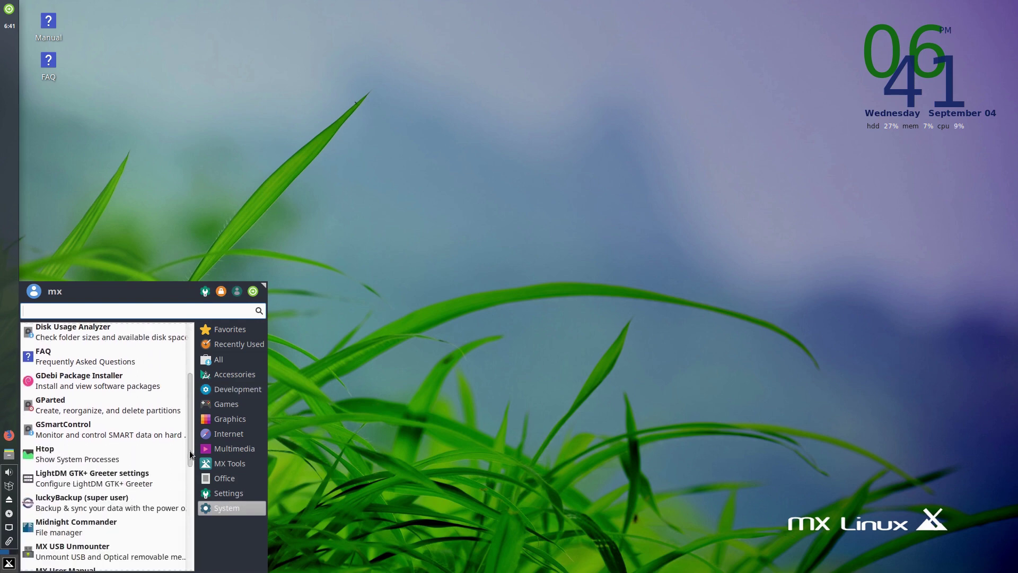
pyautogui.scroll(8, 189, 338)
pyautogui.click(205, 291)
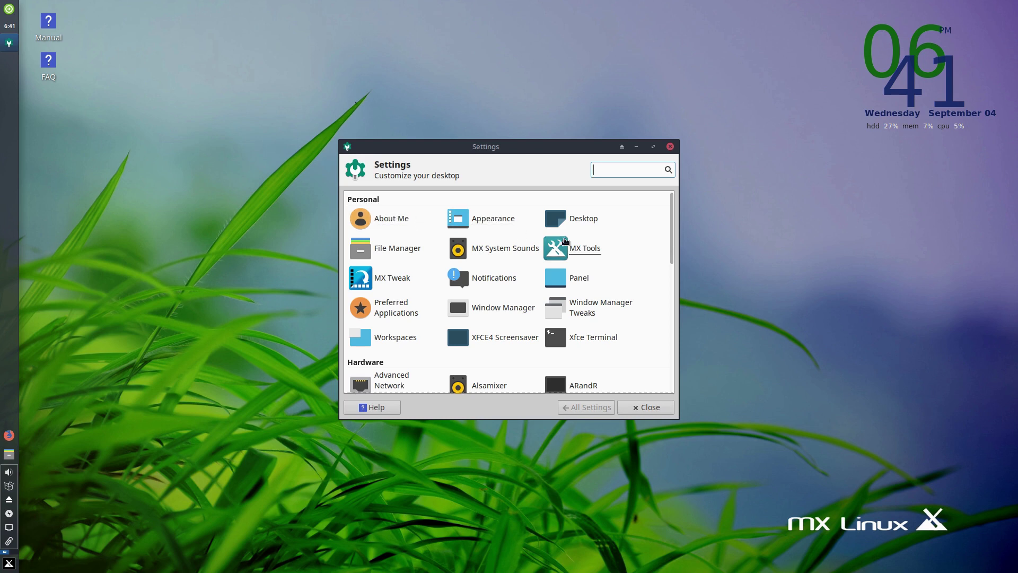
# - Open Desktop settings, view the Menus and Icons tabs, and enlarge the dialog to show Default Icons
pyautogui.click(583, 218)
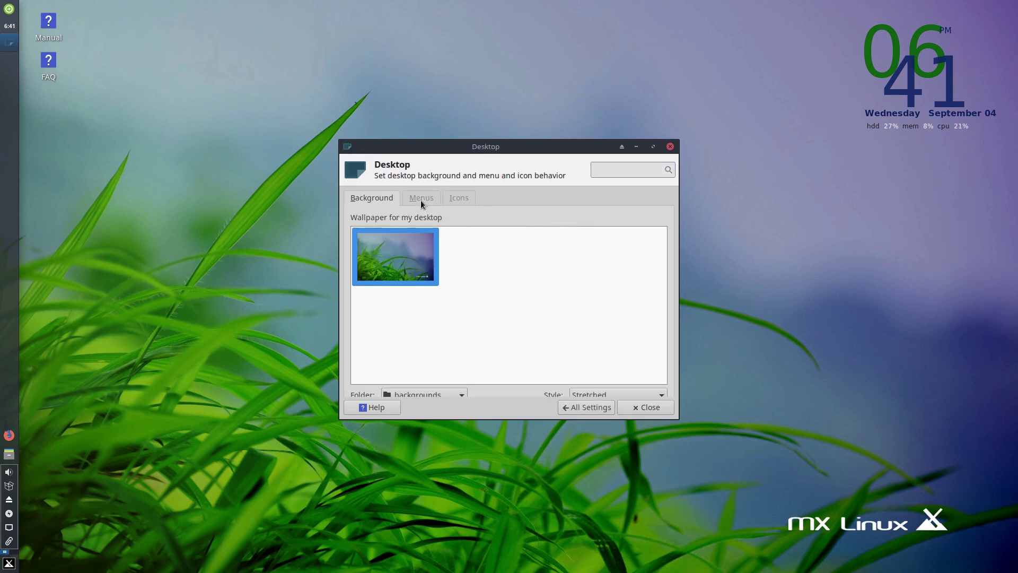
pyautogui.click(421, 199)
pyautogui.click(459, 198)
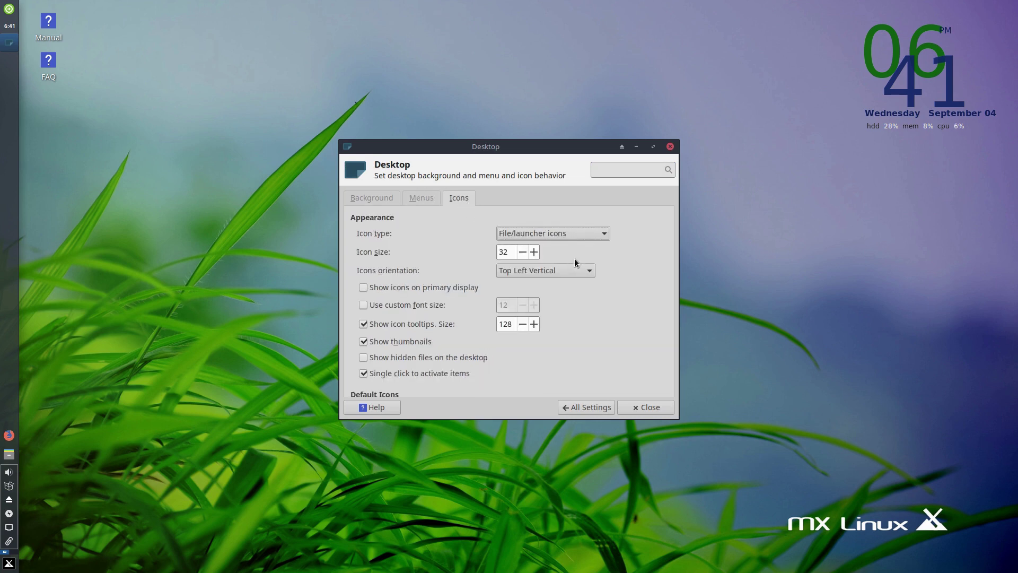
pyautogui.scroll(-2, 469, 366)
pyautogui.scroll(-1, 495, 368)
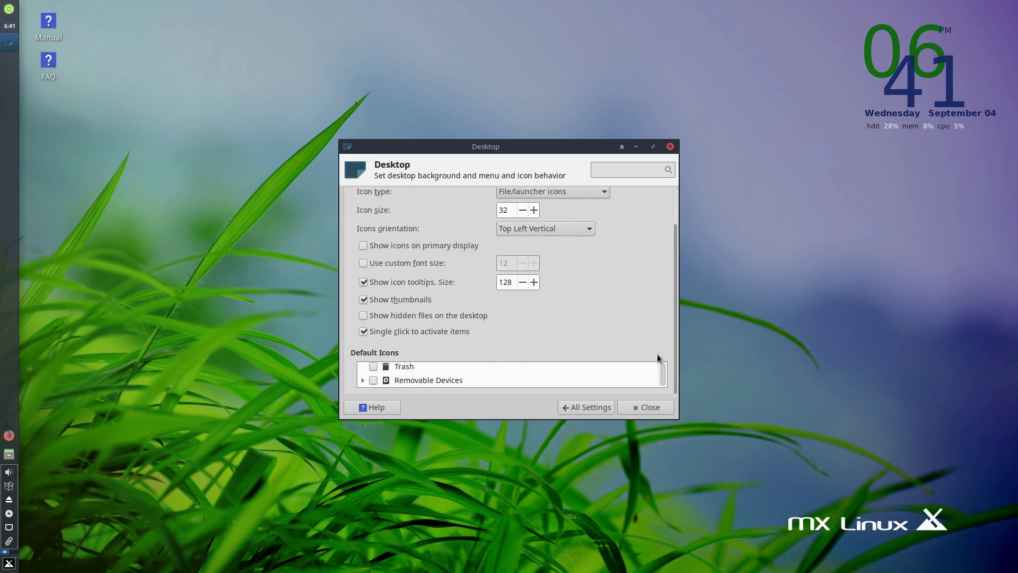
pyautogui.scroll(2, 549, 376)
pyautogui.scroll(-1, 561, 366)
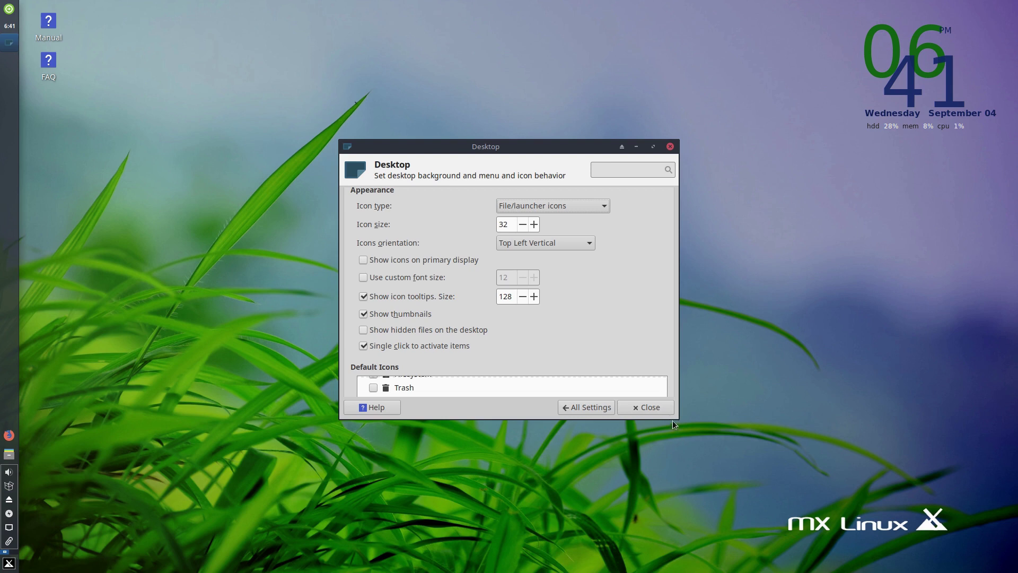
pyautogui.moveTo(674, 415); pyautogui.dragTo(674, 555)
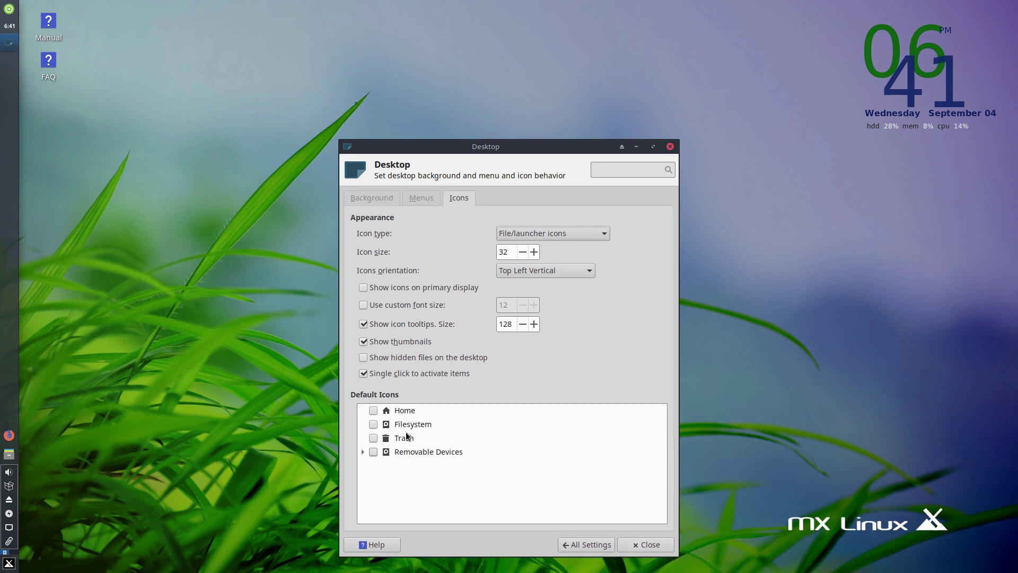
# - Show the Home, Filesystem and Trash icons on the desktop
pyautogui.click(373, 410)
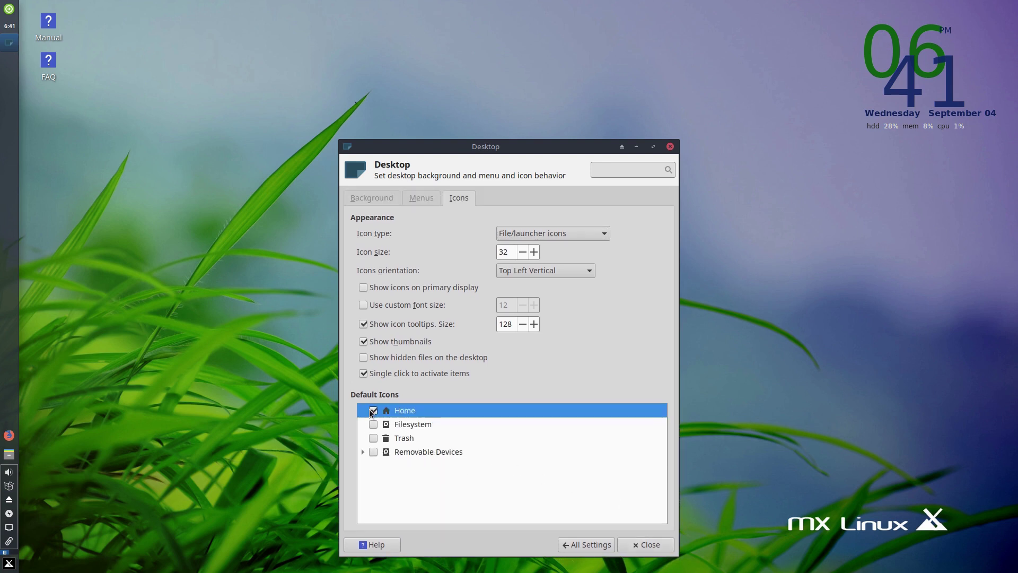
pyautogui.click(373, 424)
pyautogui.click(373, 438)
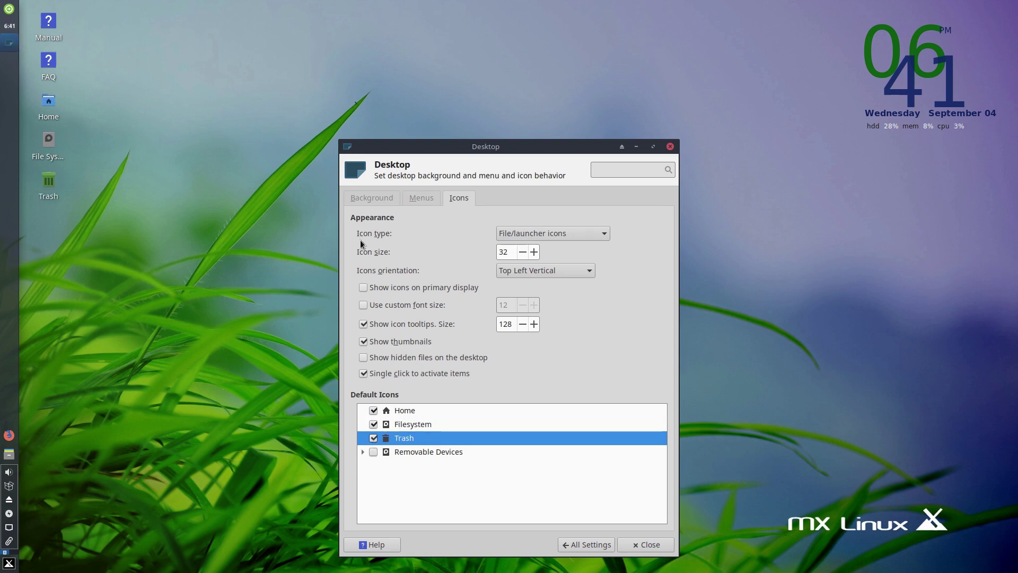
# - Increase the desktop icon size to 48 and dismiss the updates notification
pyautogui.click(534, 252)
pyautogui.click(534, 253)
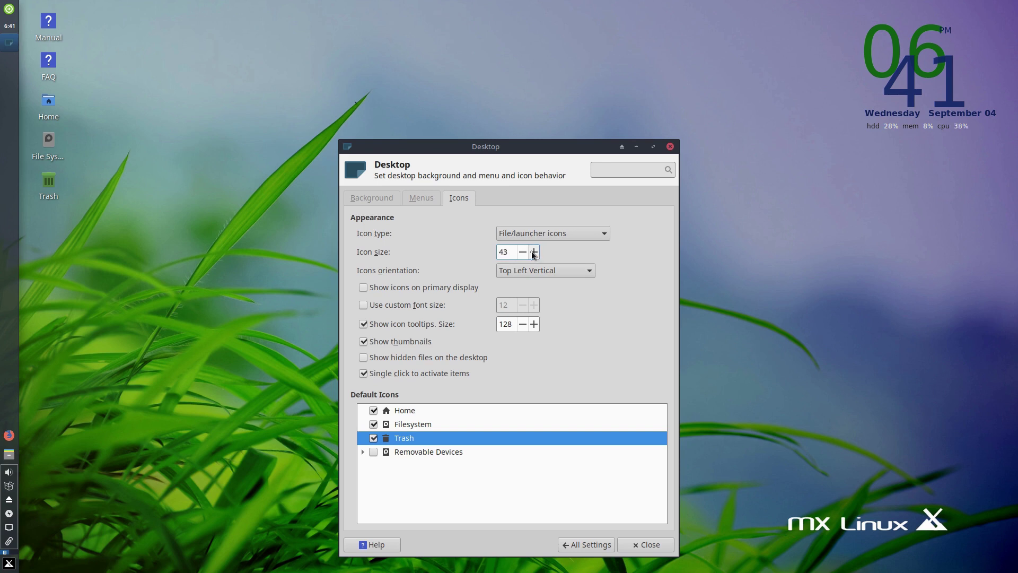
pyautogui.click(534, 252)
pyautogui.click(534, 252)
pyautogui.click(534, 252)
pyautogui.click(532, 253)
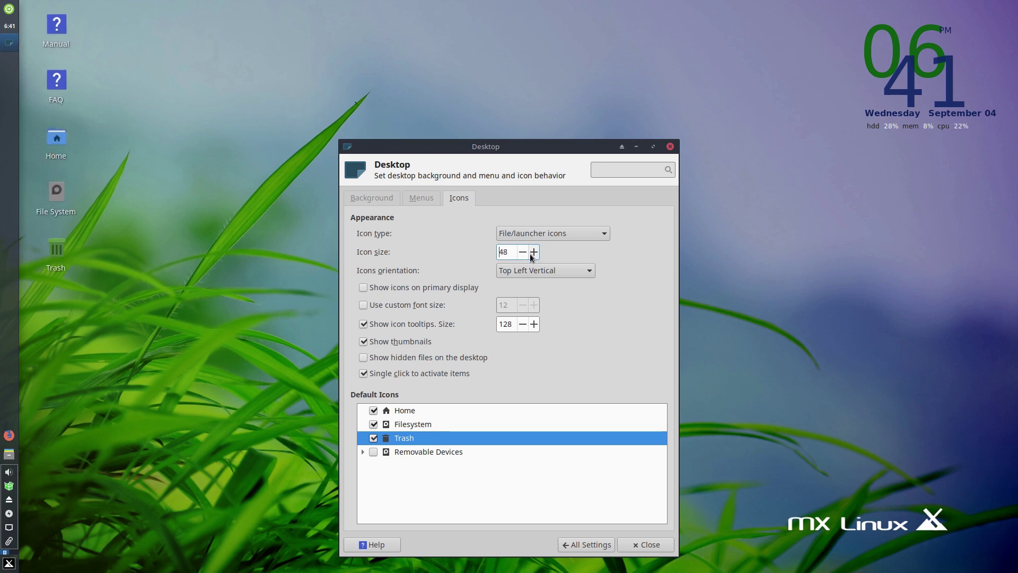
pyautogui.click(533, 254)
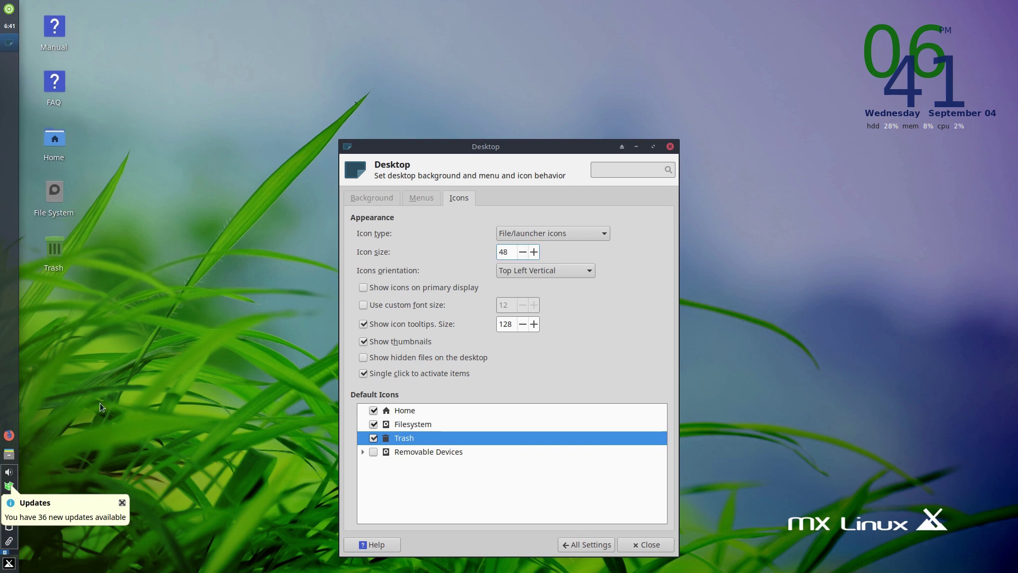
pyautogui.click(122, 502)
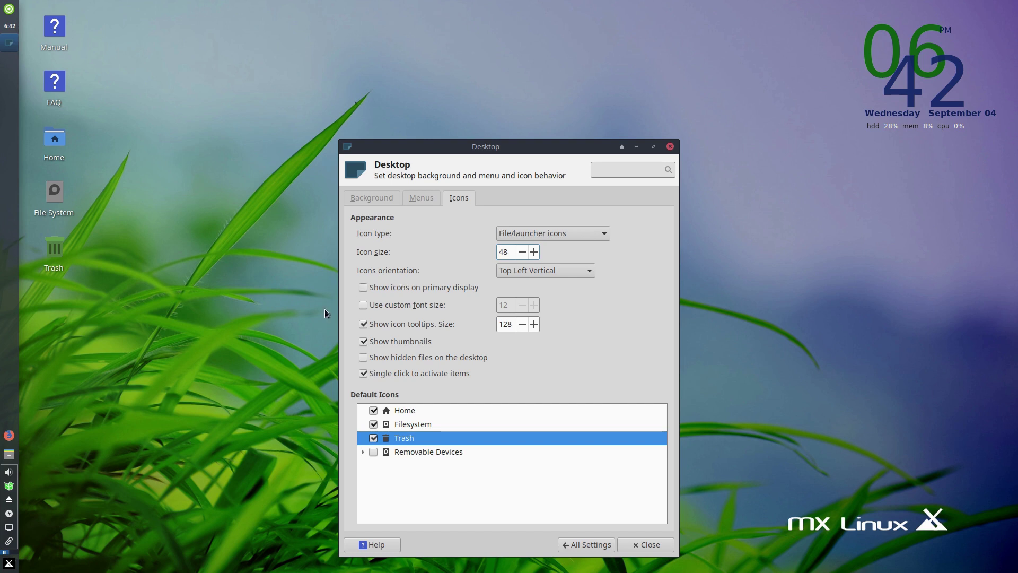
# - Look over the Desktop settings' Menus and Background tabs, then go back to All Settings
pyautogui.click(420, 197)
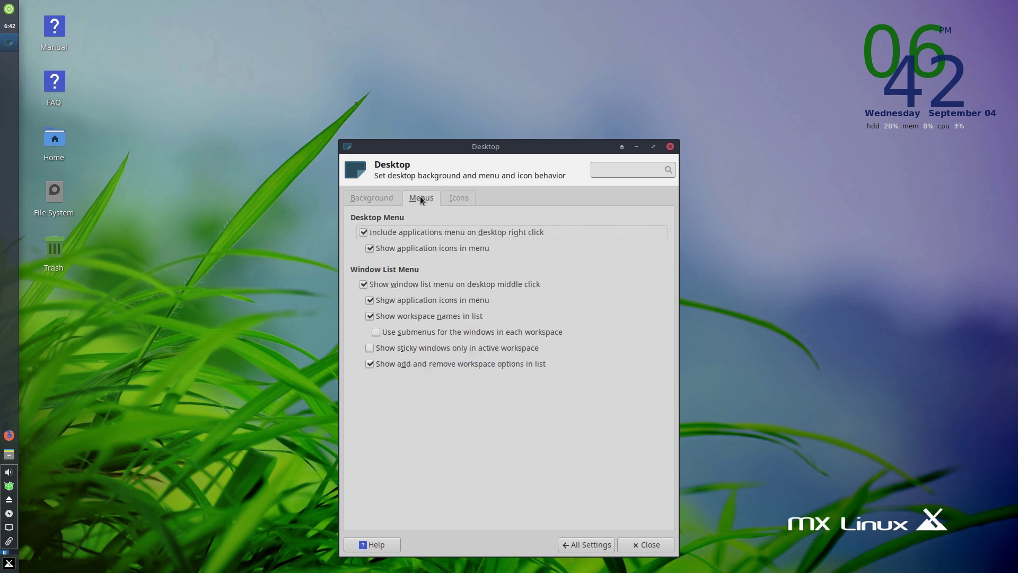
pyautogui.click(373, 195)
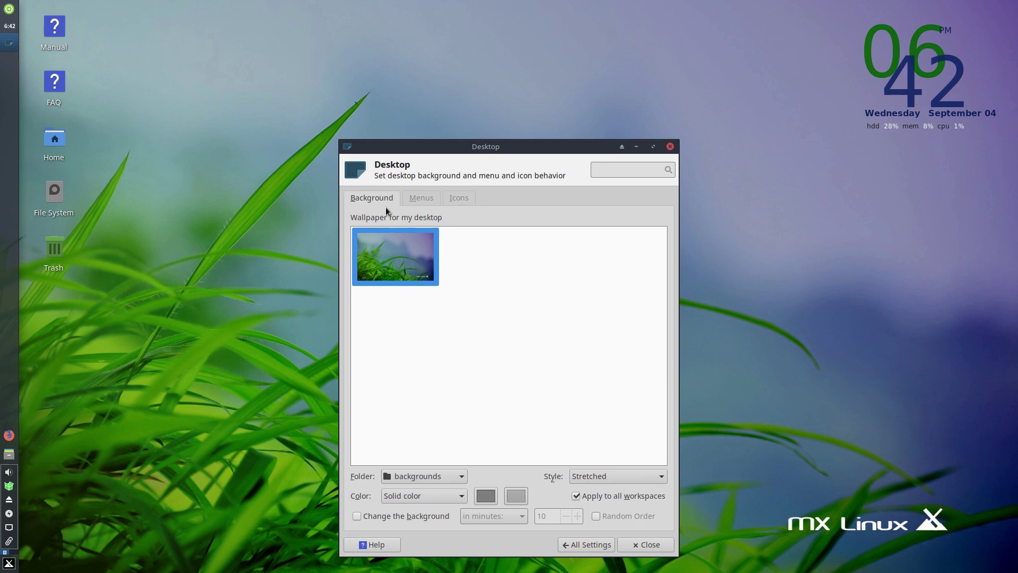
pyautogui.click(592, 550)
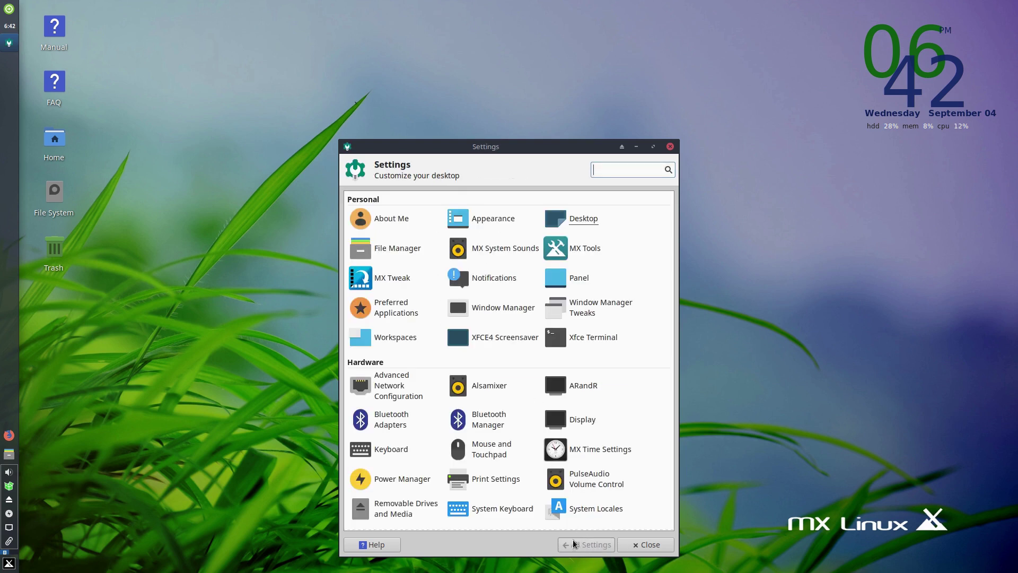
# - Open MX Tools from the Settings Manager and launch MX Welcome from it
pyautogui.click(555, 247)
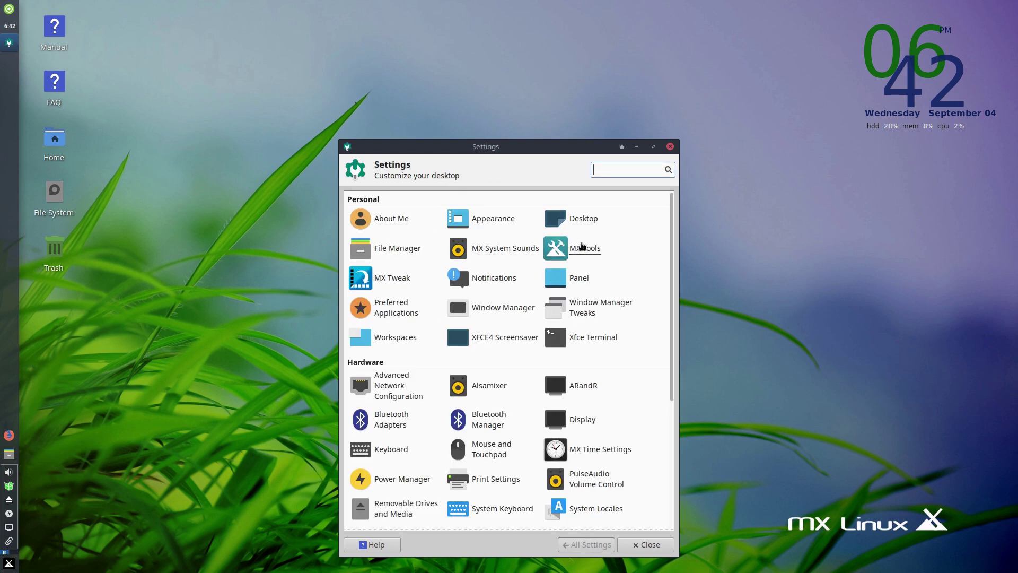
pyautogui.click(581, 253)
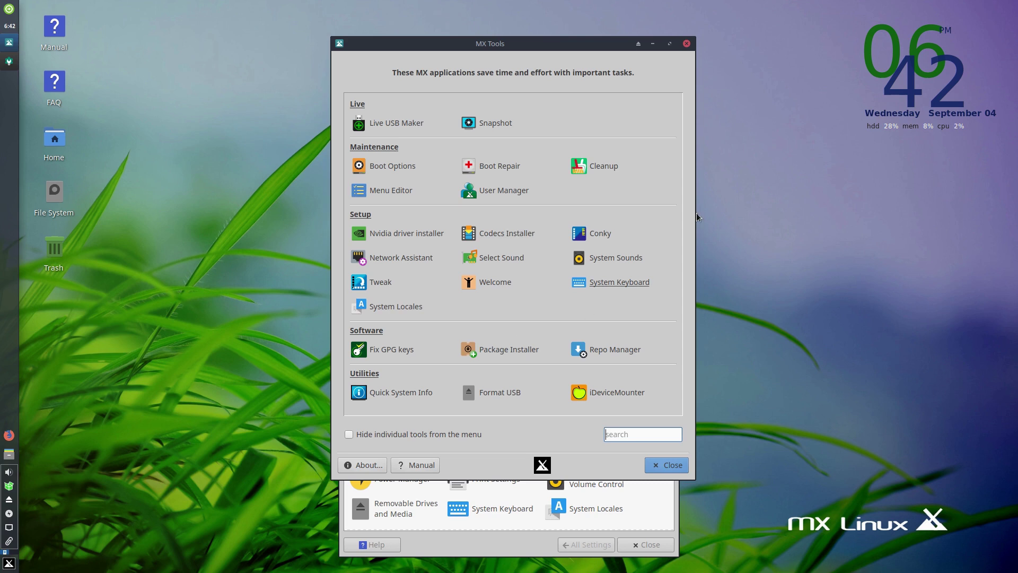
pyautogui.click(498, 285)
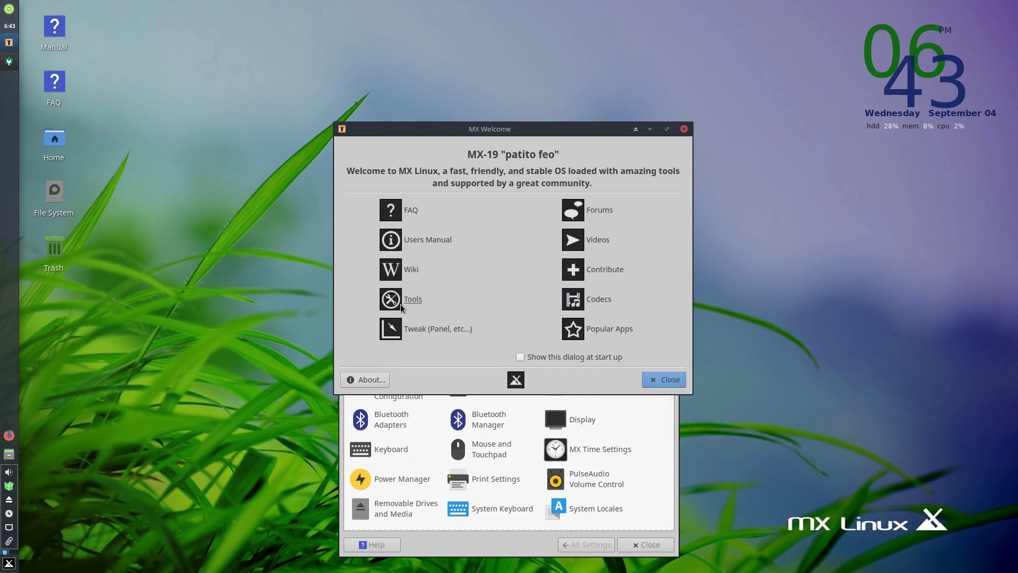
# - Browse MX Tweak's Theme, Compositor, Config Options and Other tabs after accepting the backup notice, then close it
pyautogui.click(408, 329)
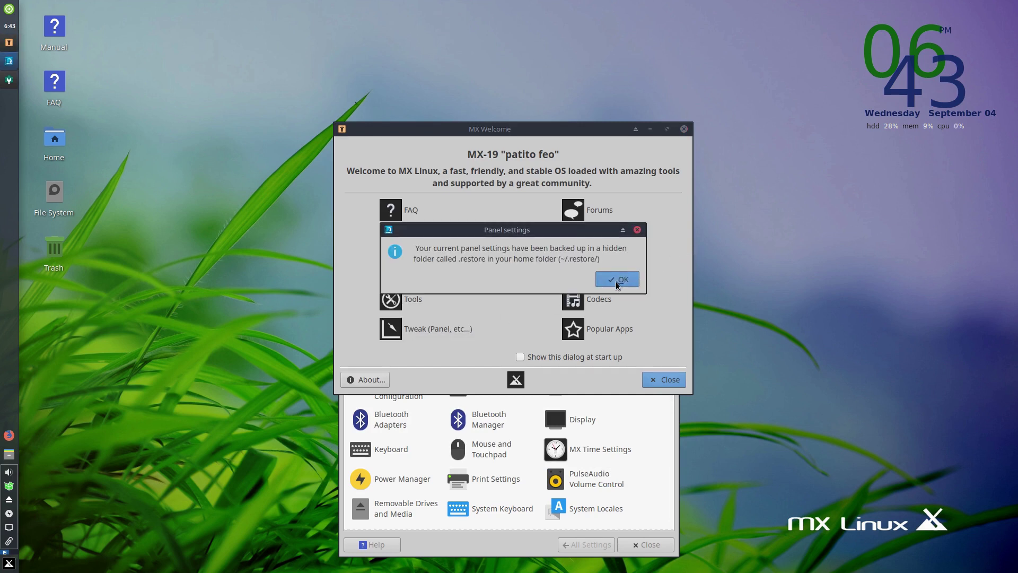
pyautogui.click(615, 281)
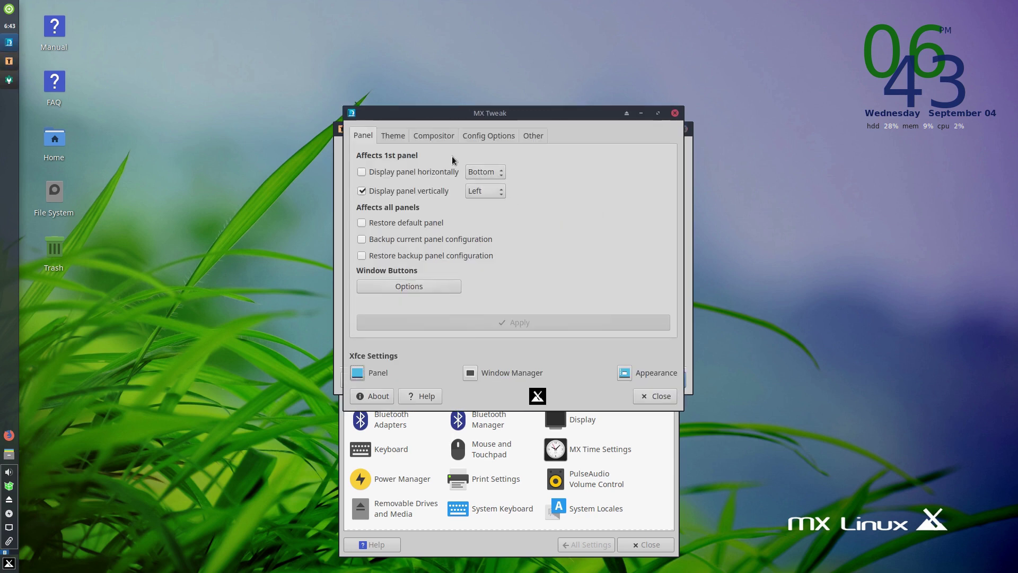
pyautogui.click(393, 135)
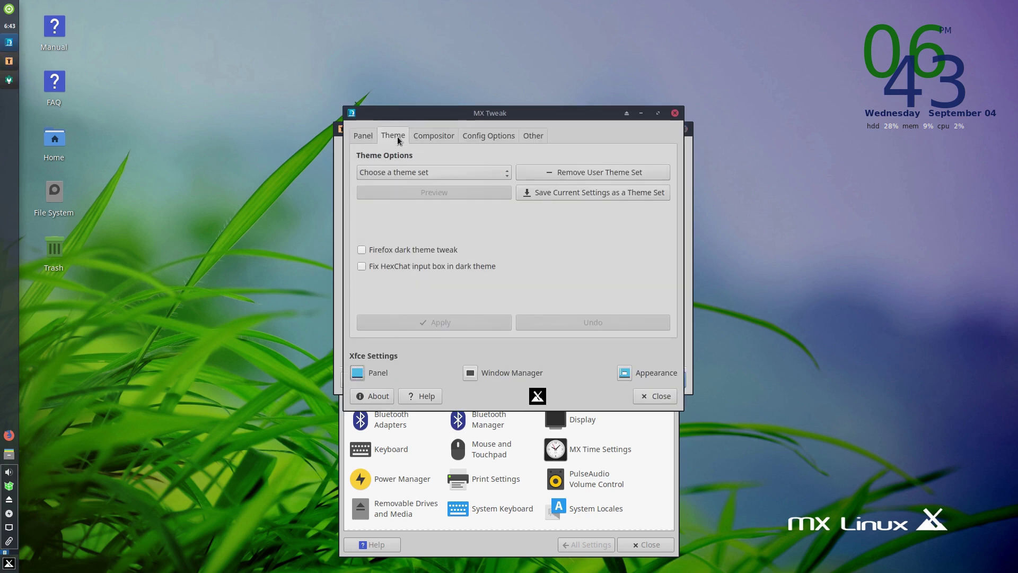
pyautogui.click(439, 137)
pyautogui.click(500, 135)
pyautogui.click(531, 136)
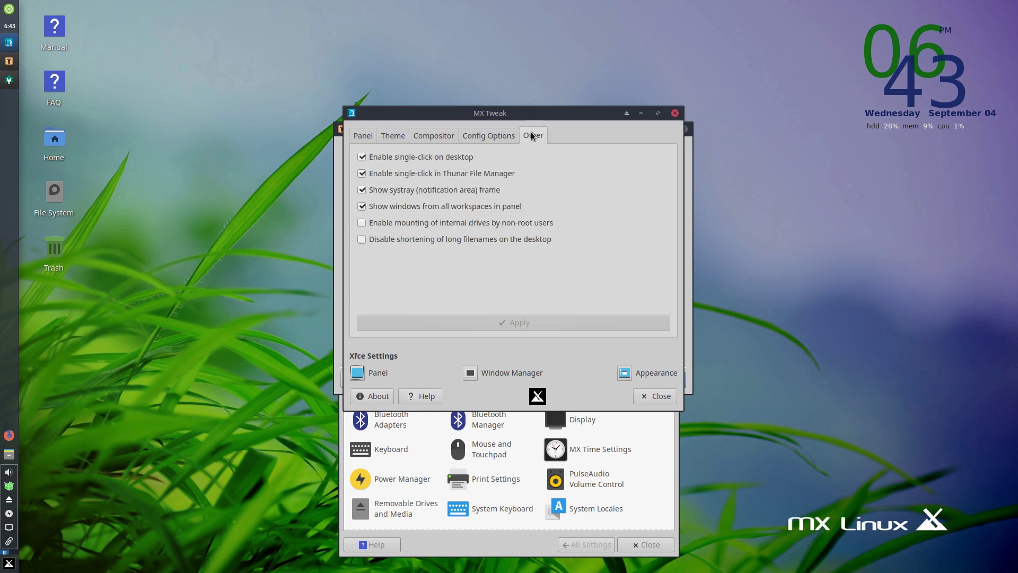
pyautogui.click(433, 137)
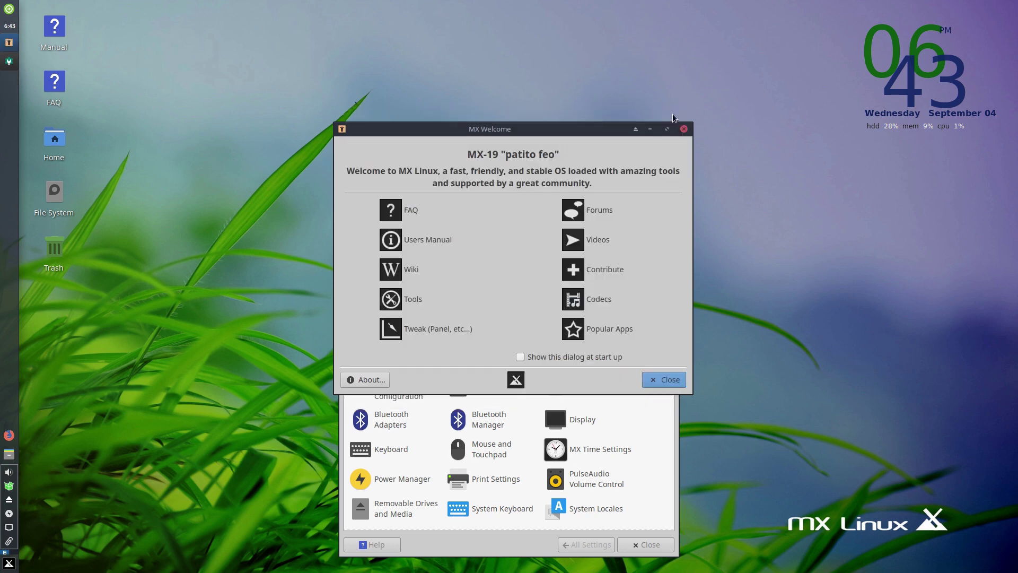
pyautogui.click(674, 113)
# - Close MX Welcome and launch MX Package Installer, entering the root password
pyautogui.click(683, 131)
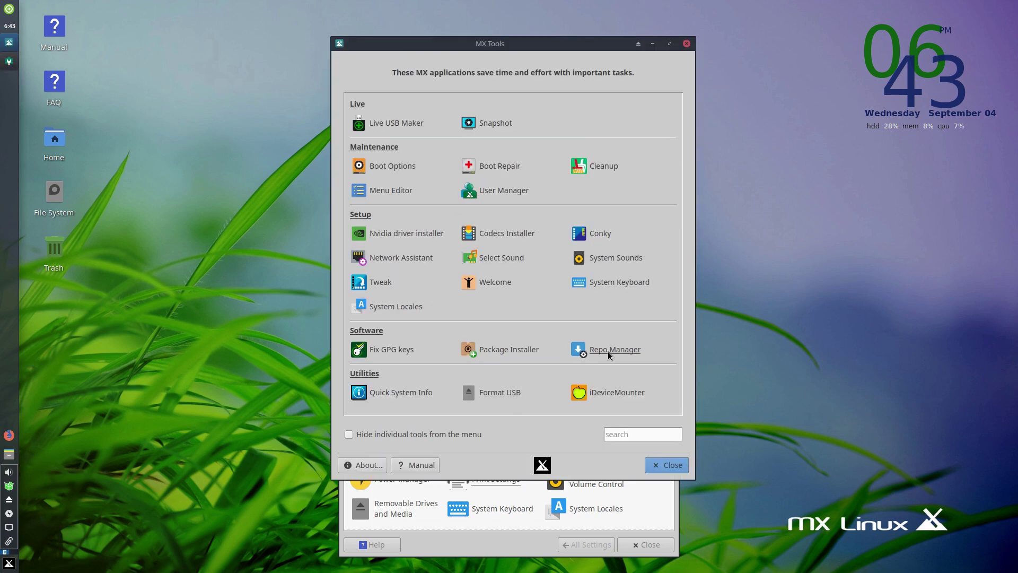
pyautogui.click(524, 353)
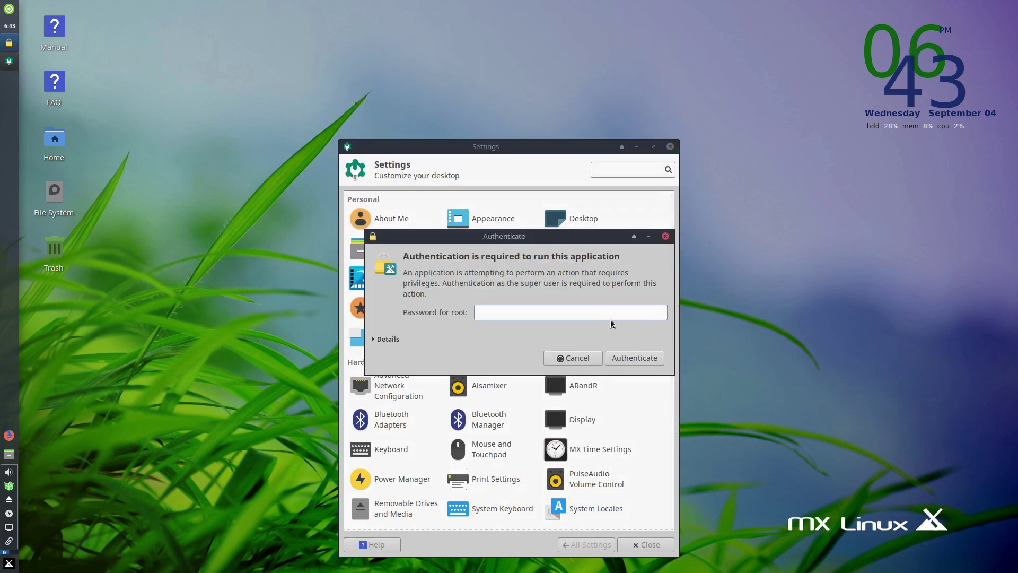
pyautogui.write('roo')
pyautogui.press('Return')
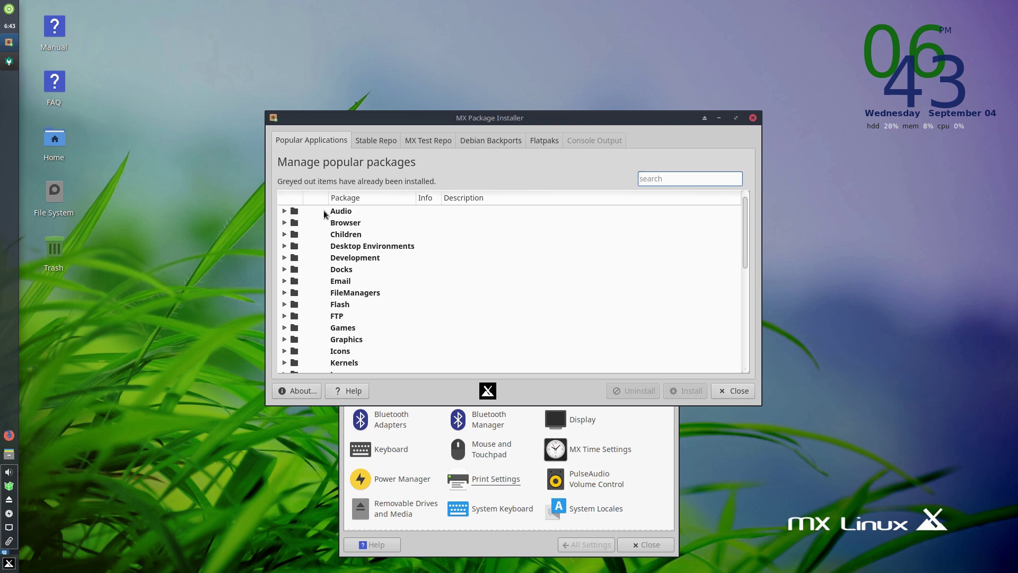
# - Expand and collapse the Audio, Browser, Children and Docks popular application categories
pyautogui.click(284, 212)
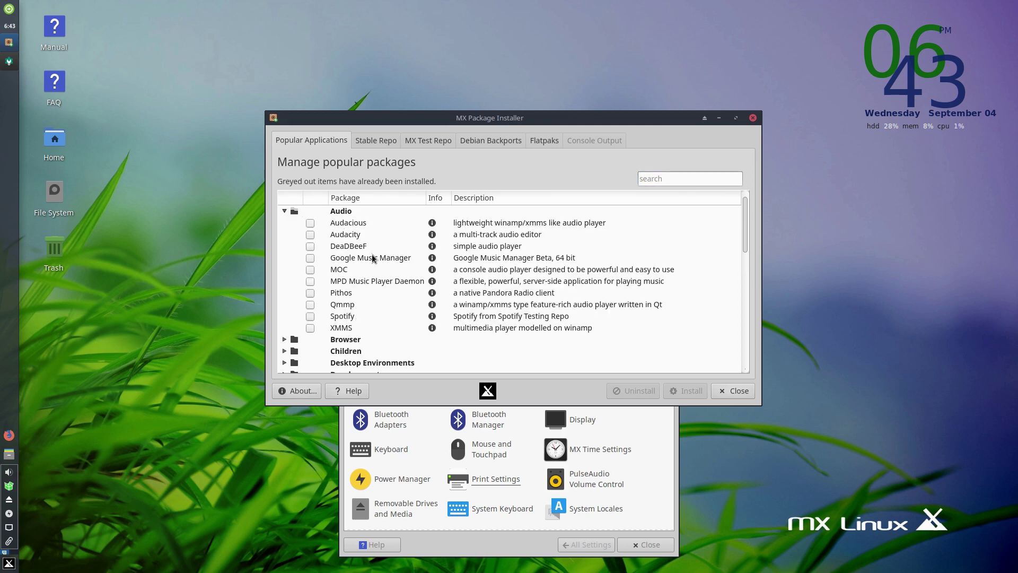
pyautogui.click(284, 211)
pyautogui.click(285, 223)
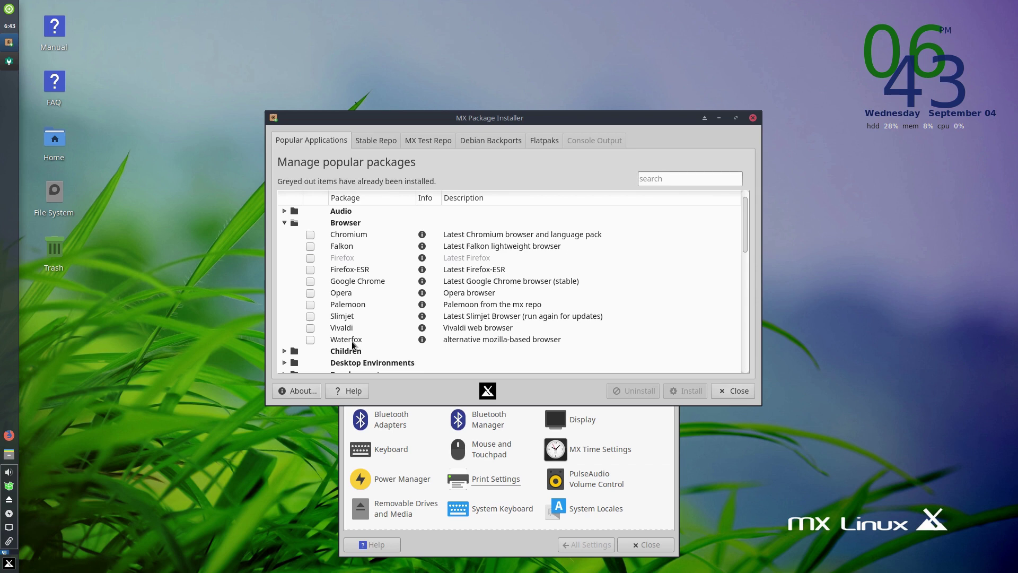
pyautogui.click(284, 222)
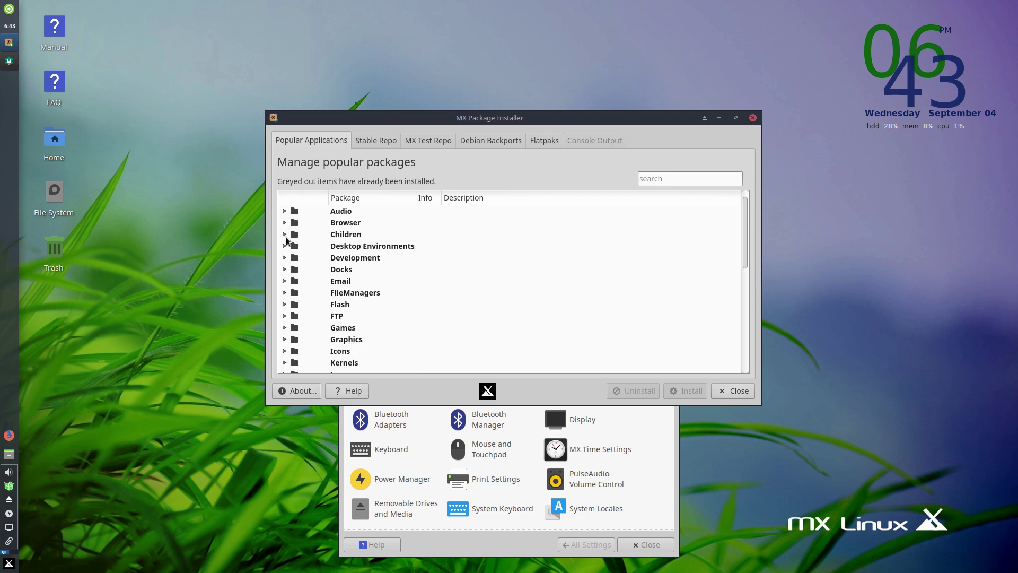
pyautogui.click(285, 235)
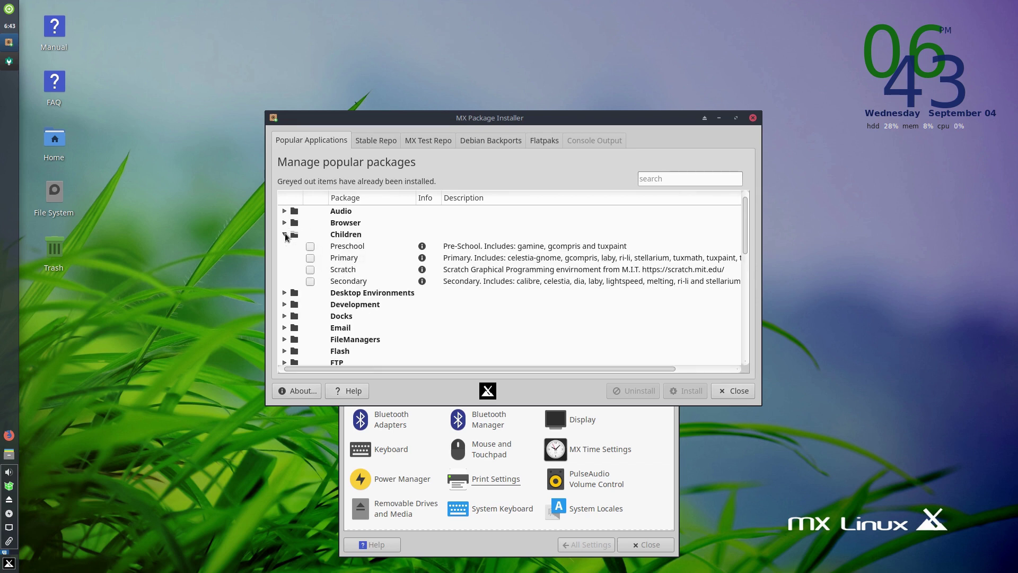
pyautogui.click(284, 235)
pyautogui.click(284, 269)
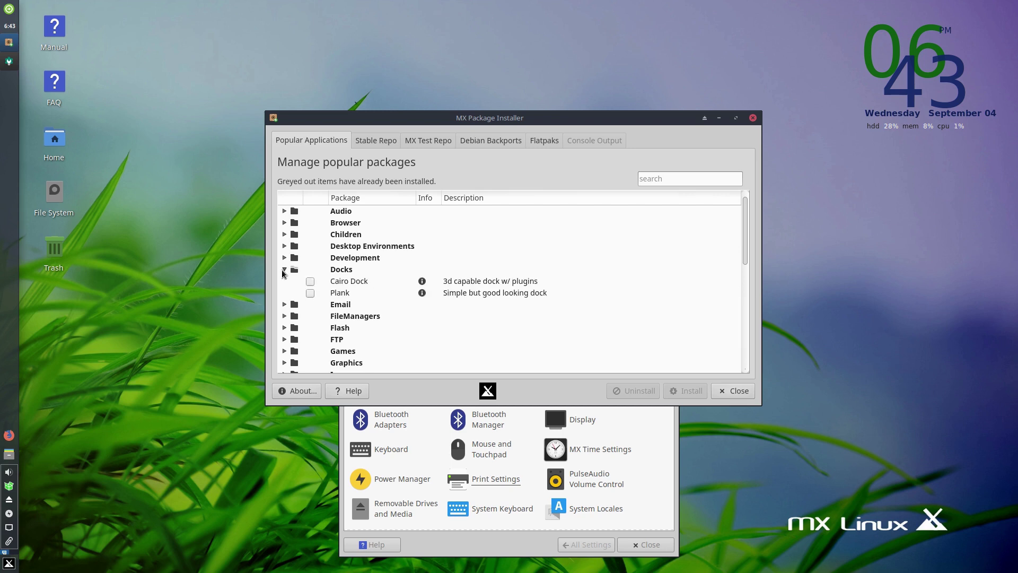
pyautogui.click(284, 270)
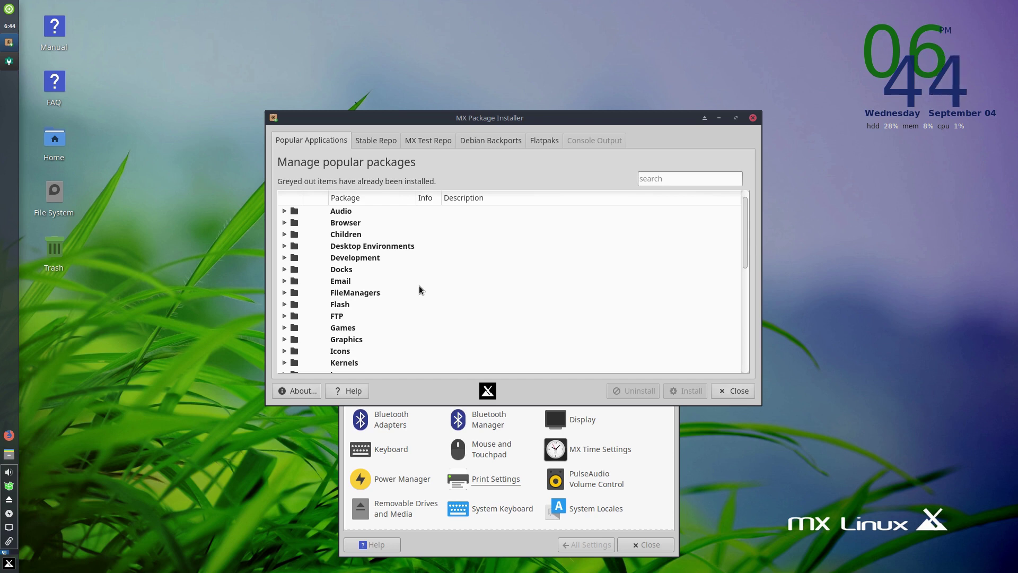
# - Scroll the category list and peek into the Themes category before collapsing it
pyautogui.scroll(-7, 449, 300)
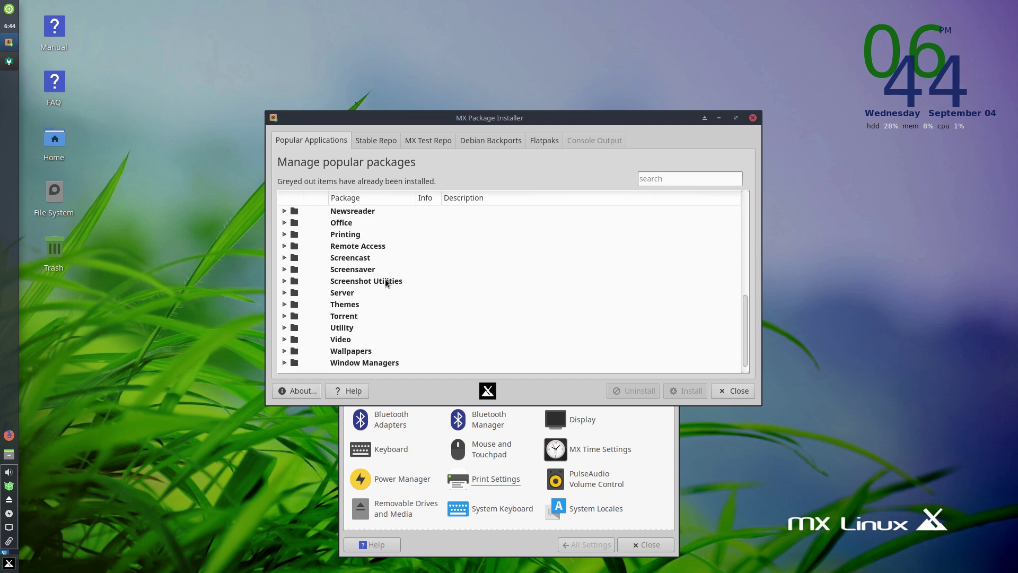
pyautogui.scroll(1, 386, 279)
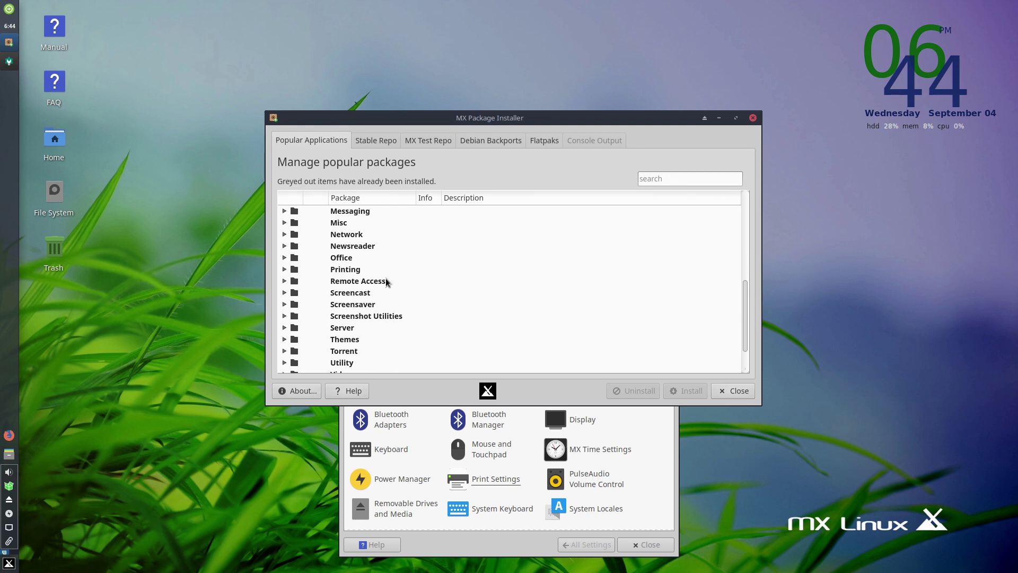
pyautogui.click(284, 339)
pyautogui.scroll(-2, 370, 307)
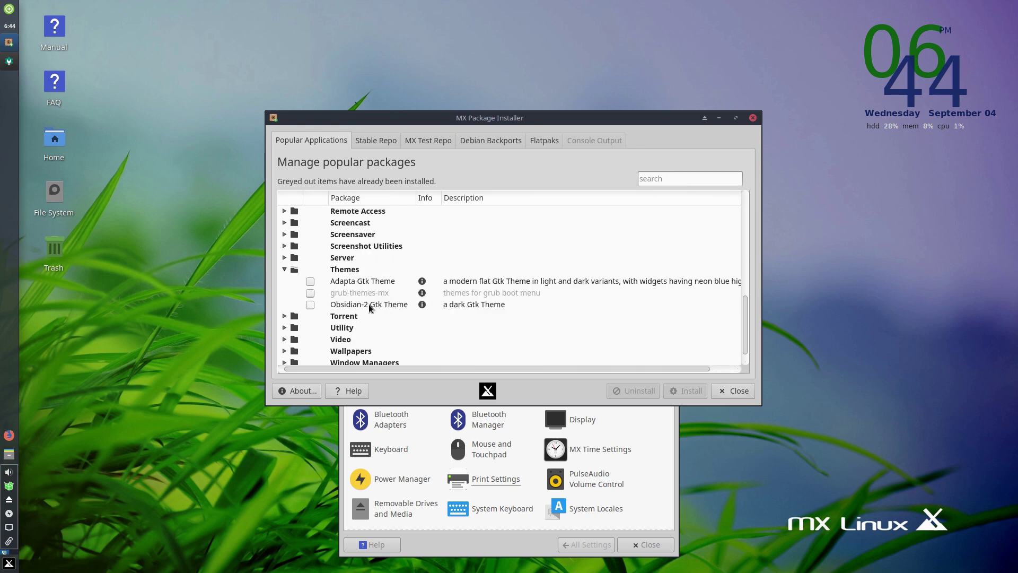
pyautogui.scroll(-1, 368, 304)
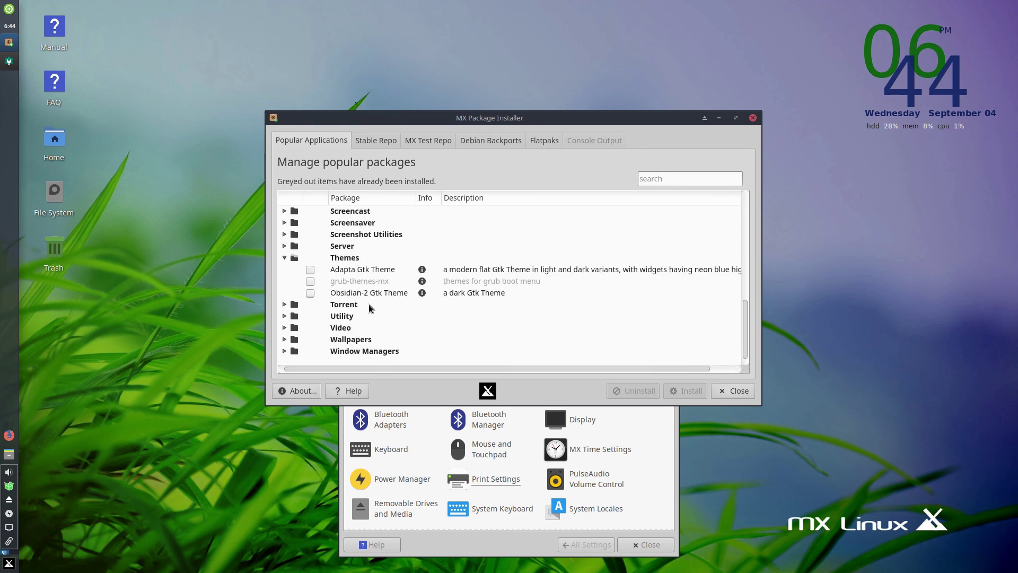
pyautogui.click(281, 258)
pyautogui.scroll(2, 489, 225)
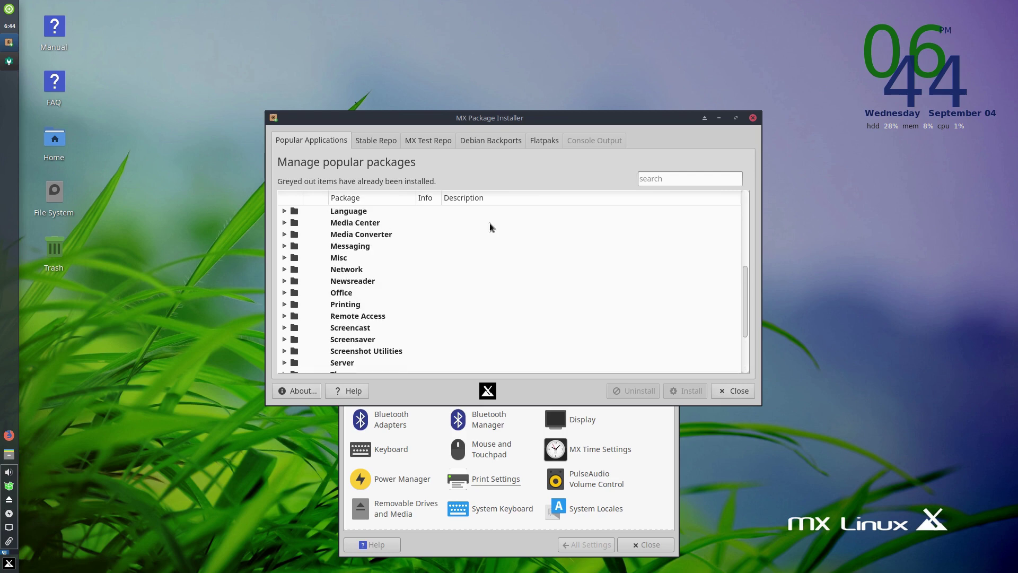
# - Search the Whisker Menu for 'syn' to locate Synaptic, then show the Stable Repo package list
pyautogui.click(9, 563)
pyautogui.write('sy')
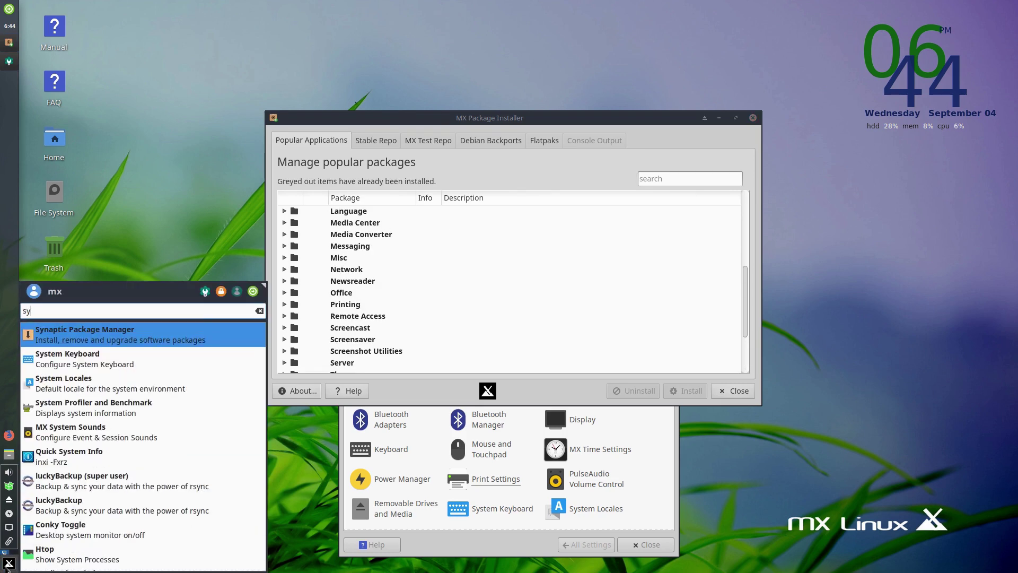
pyautogui.write('n')
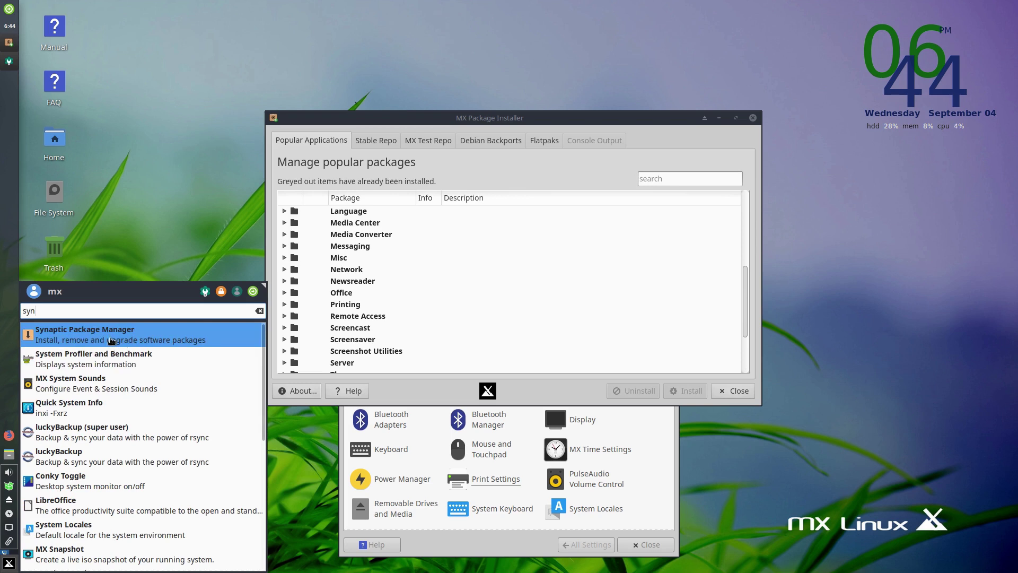
pyautogui.click(157, 276)
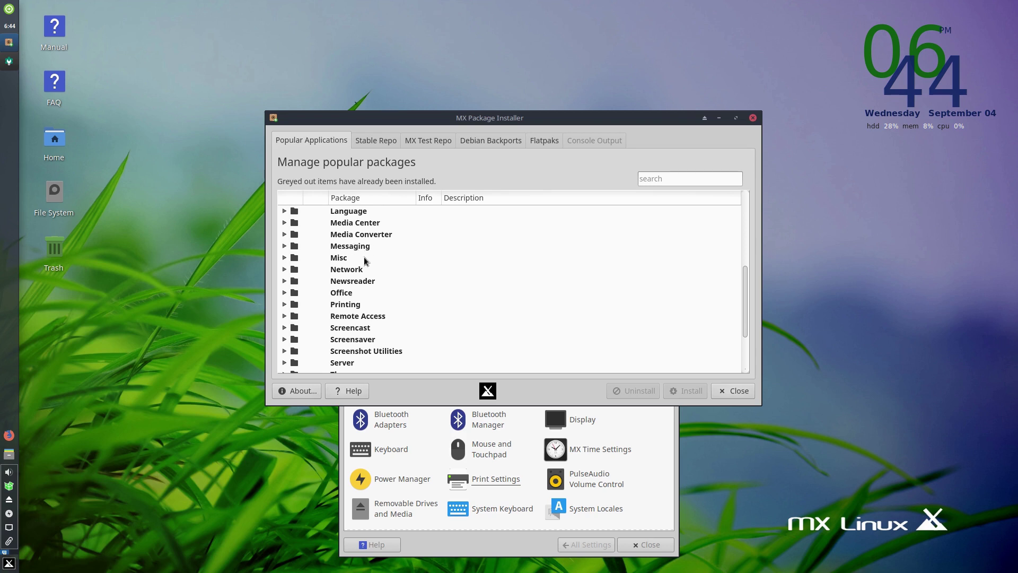
pyautogui.click(375, 139)
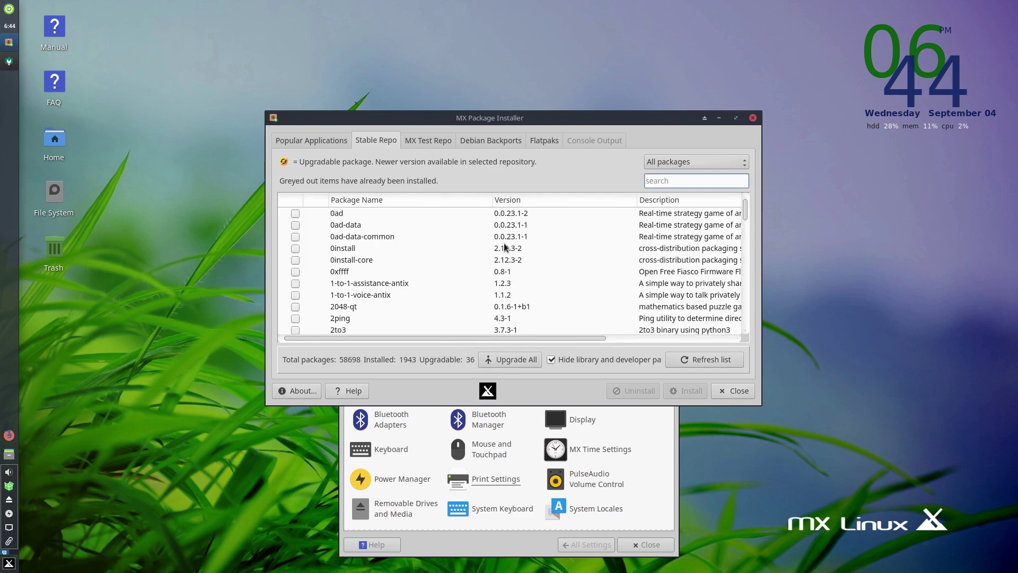
# - Scroll through the Stable Repo's 58698-package list
pyautogui.scroll(-3, 504, 243)
pyautogui.scroll(3, 512, 257)
pyautogui.scroll(-10, 459, 234)
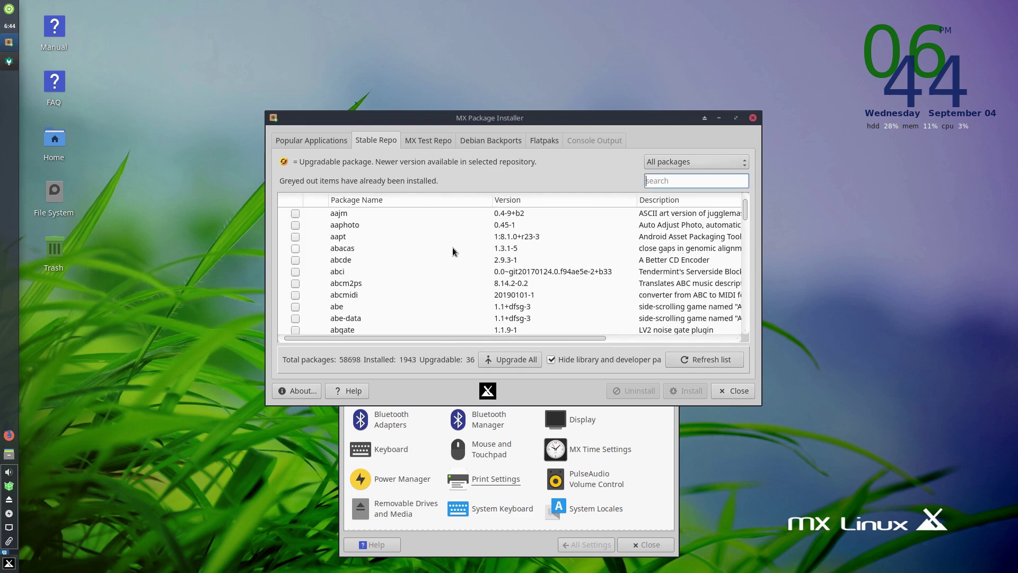
pyautogui.scroll(-10, 456, 248)
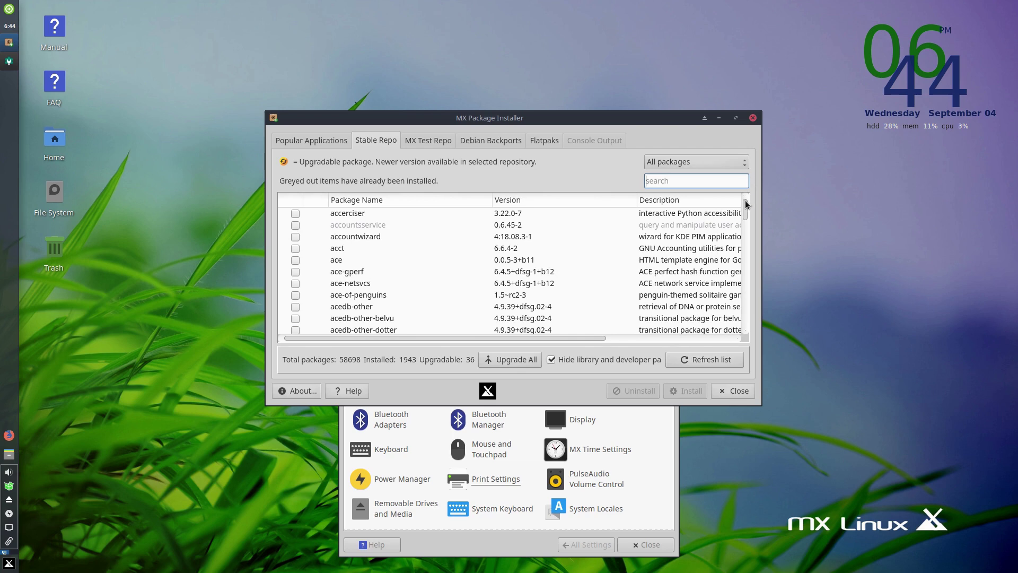
pyautogui.moveTo(745, 200); pyautogui.dragTo(728, 336)
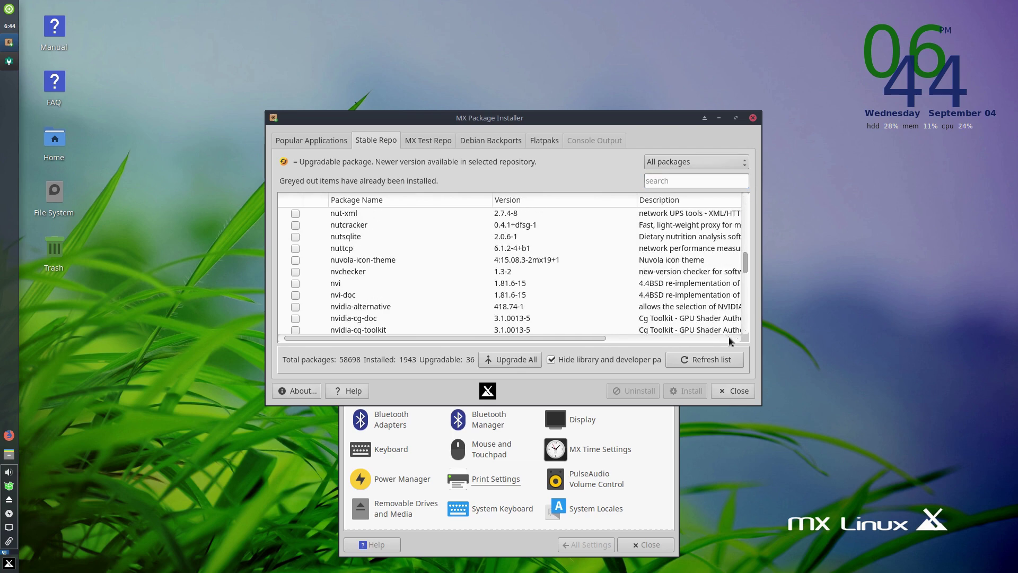
# - Open the MX Test Repo and Debian Backports lists, dismissing each warning, then go to Flatpaks
pyautogui.click(428, 139)
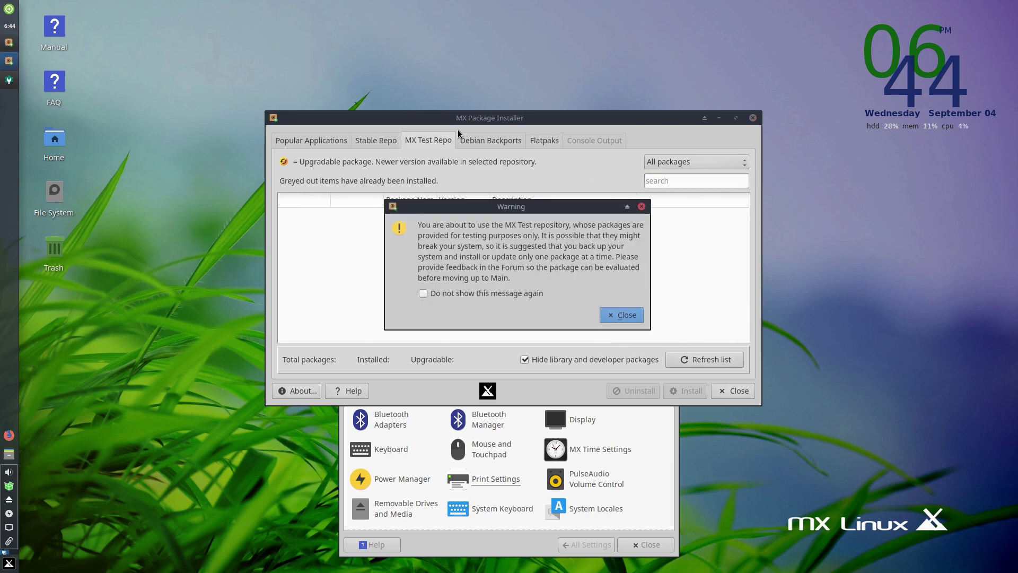
pyautogui.click(620, 314)
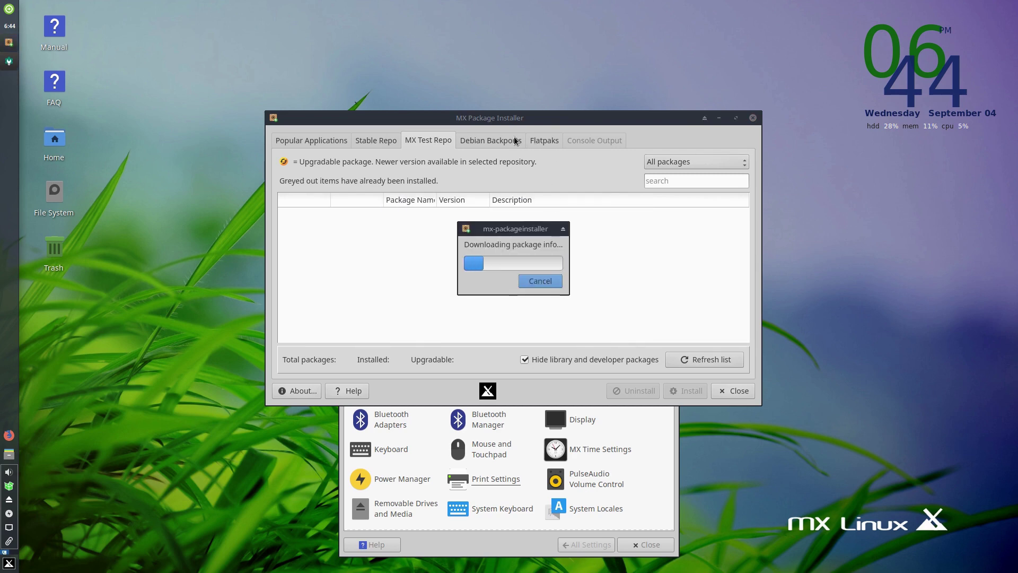
pyautogui.click(498, 141)
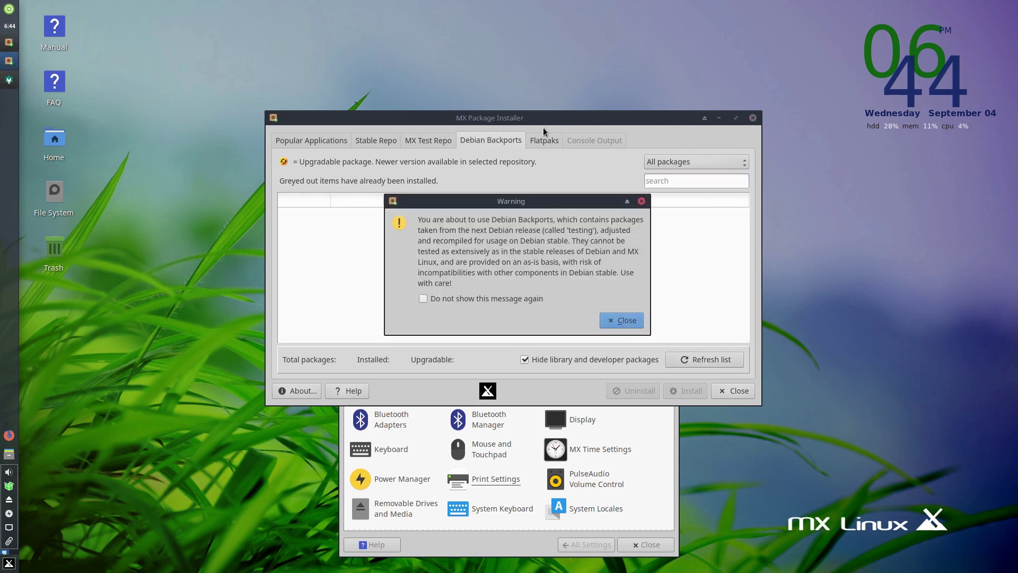
pyautogui.click(618, 320)
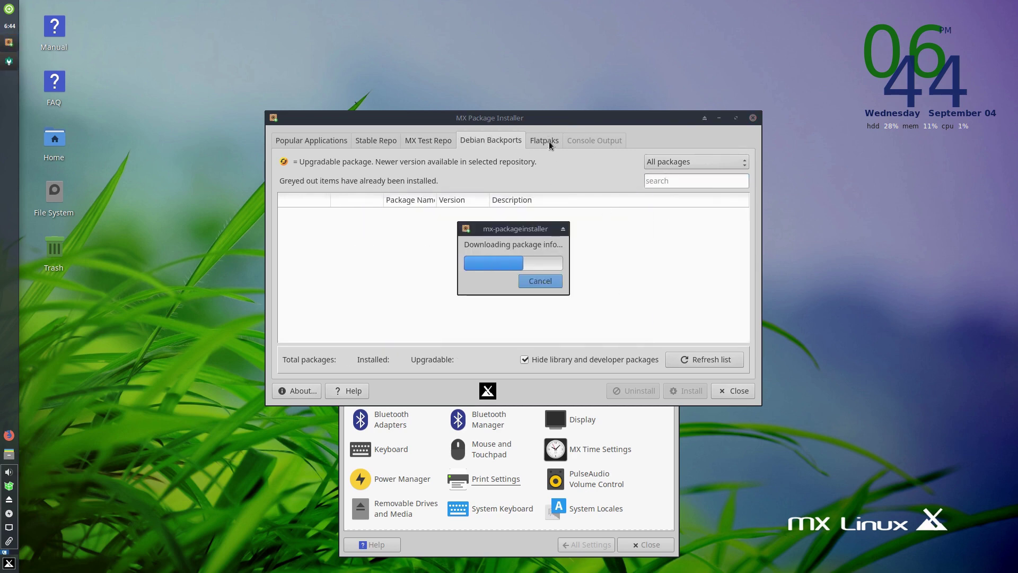
pyautogui.click(549, 141)
# - Authenticate with the root password to load 669 flathub apps, browse them, then close the installer
pyautogui.click(612, 307)
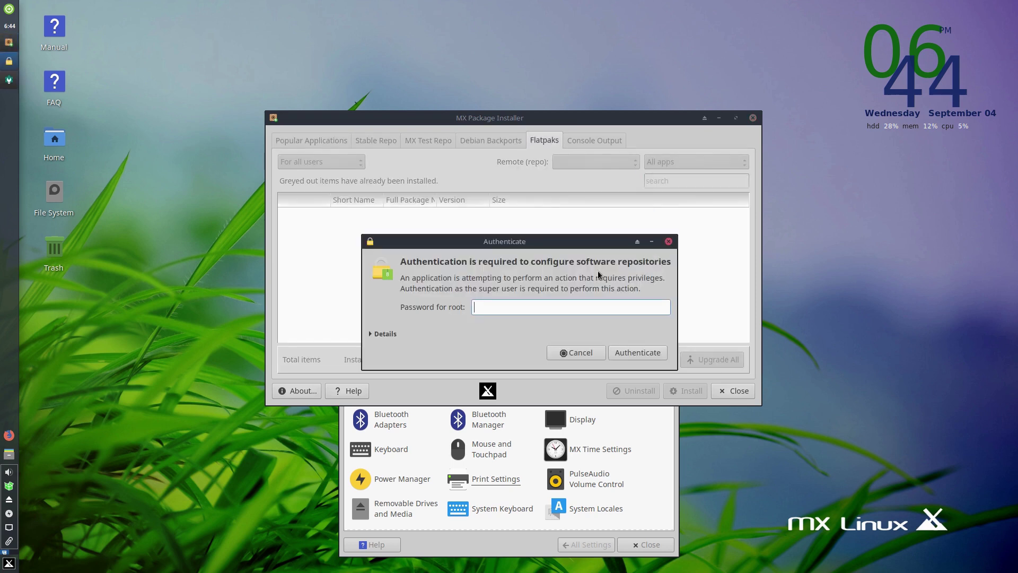
pyautogui.write('root')
pyautogui.press('Return')
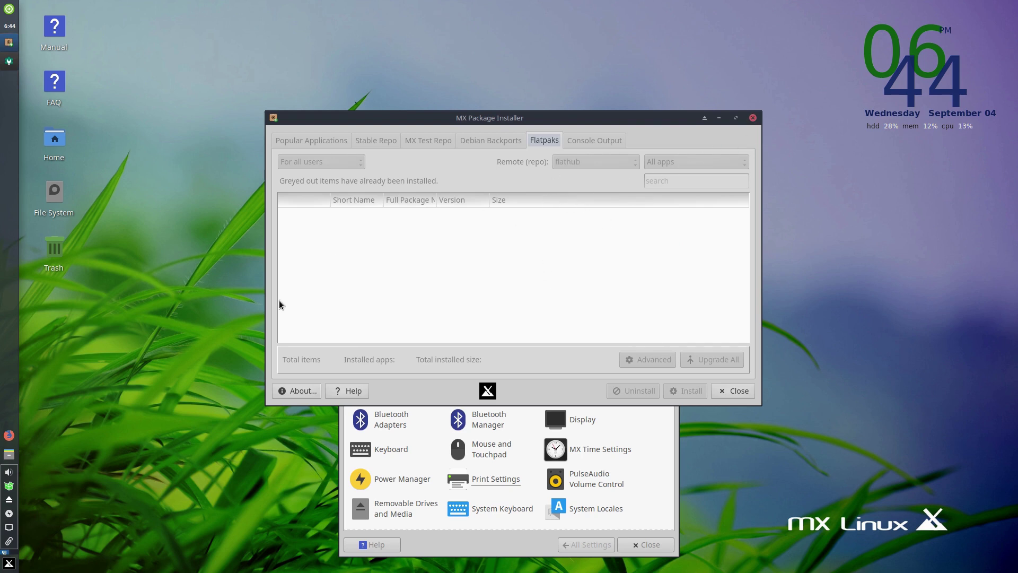
pyautogui.moveTo(549, 131); pyautogui.dragTo(619, 146)
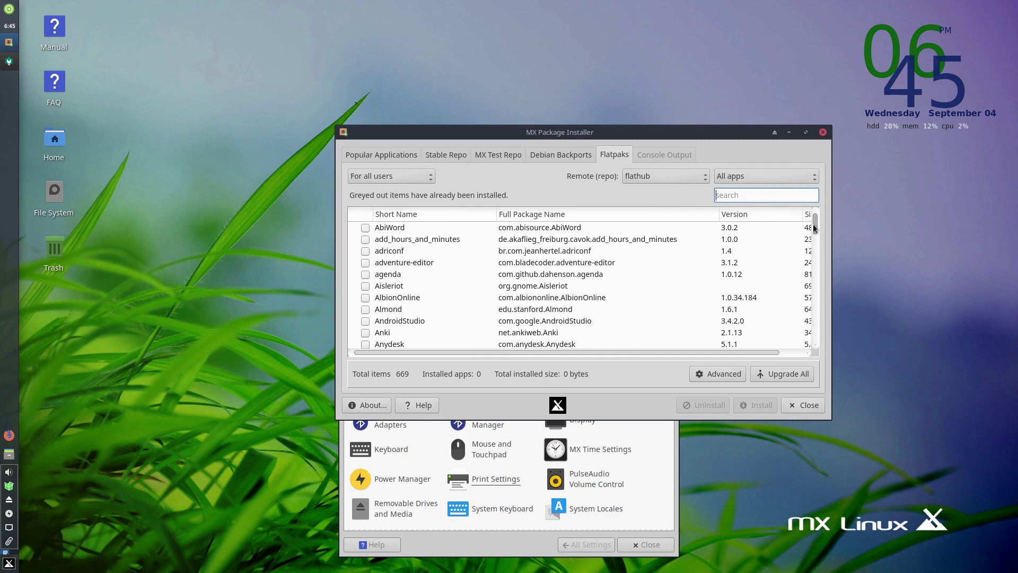
pyautogui.moveTo(816, 225); pyautogui.dragTo(826, 204)
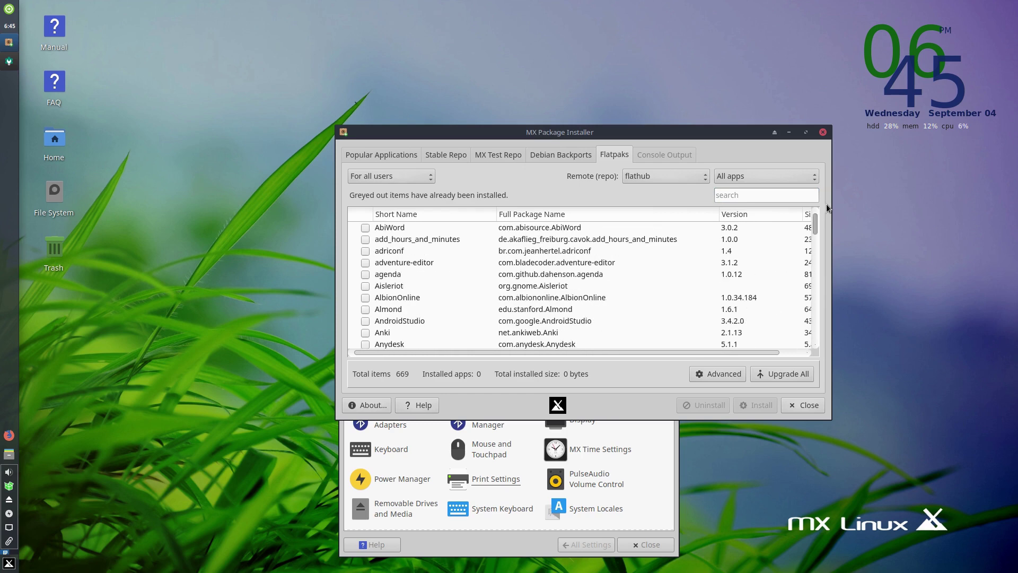
pyautogui.click(822, 131)
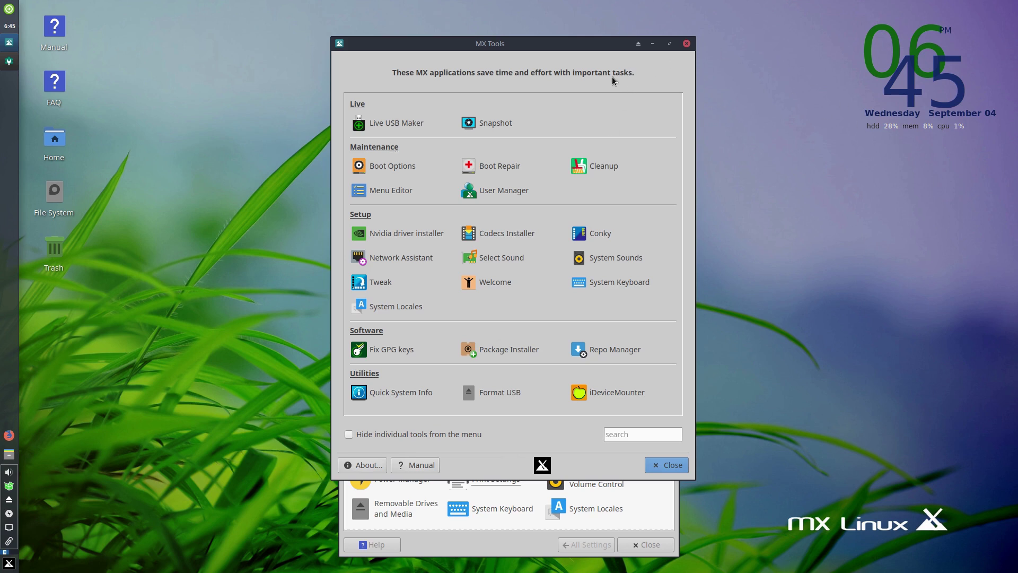
# - Close MX Tools and the Settings Manager, leaving the bare Xfce desktop
pyautogui.click(685, 45)
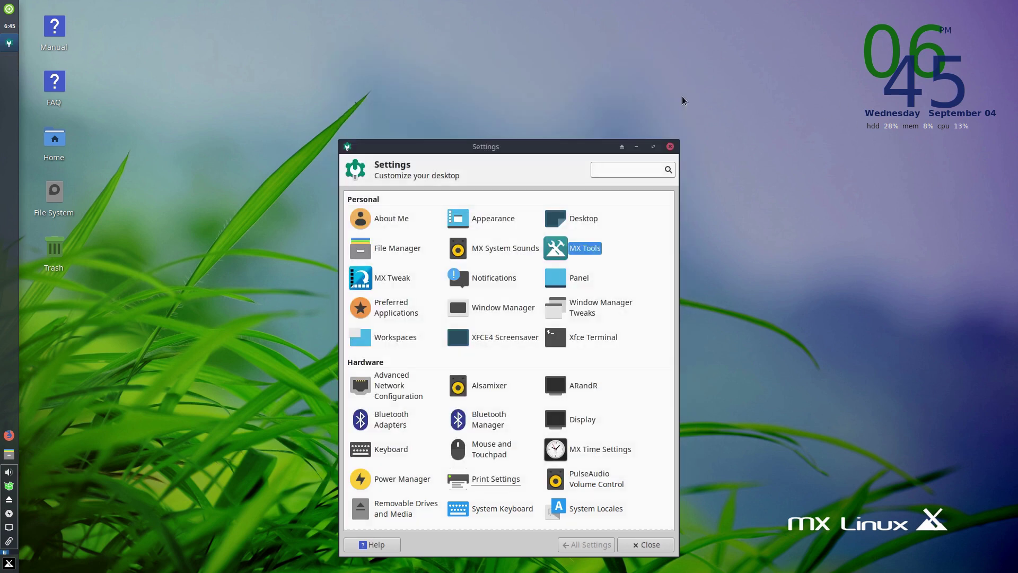
pyautogui.click(670, 147)
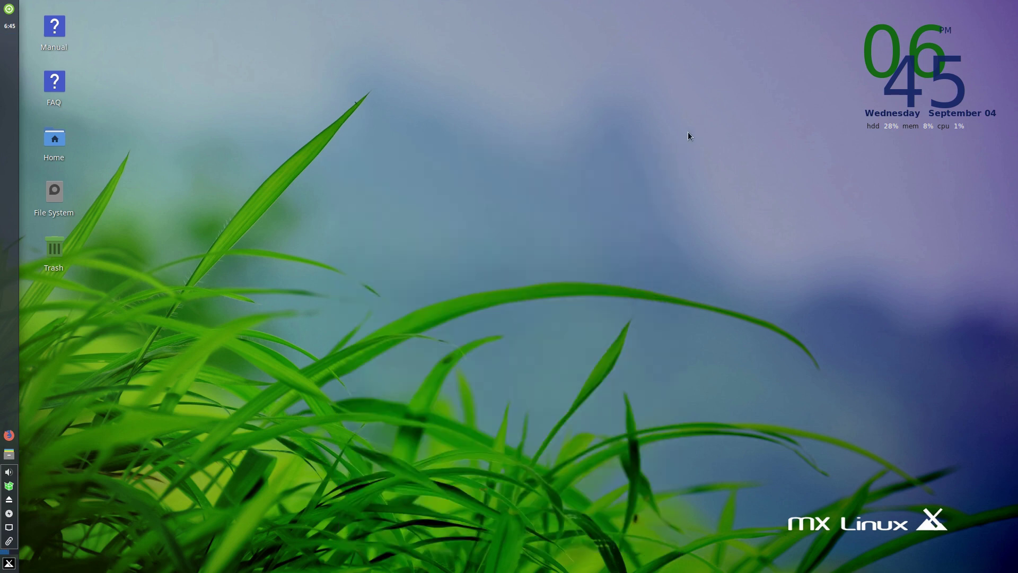